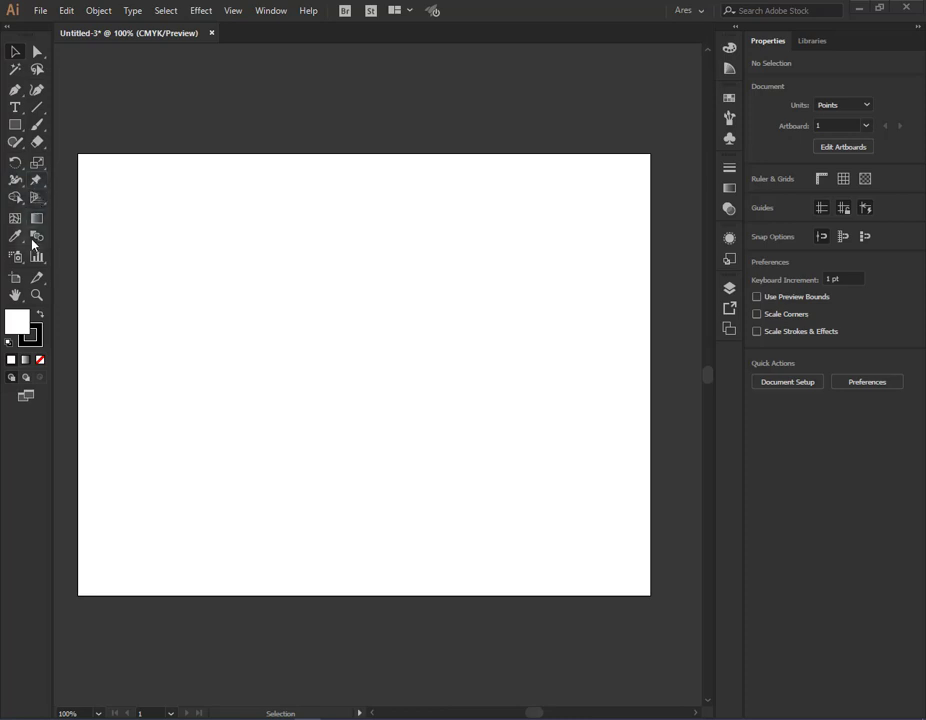
# Step: Add the dancer from the Primitive symbol library and drag it onto the artboard's upper left
pyautogui.click(197, 346)
pyautogui.click(728, 141)
pyautogui.click(551, 176)
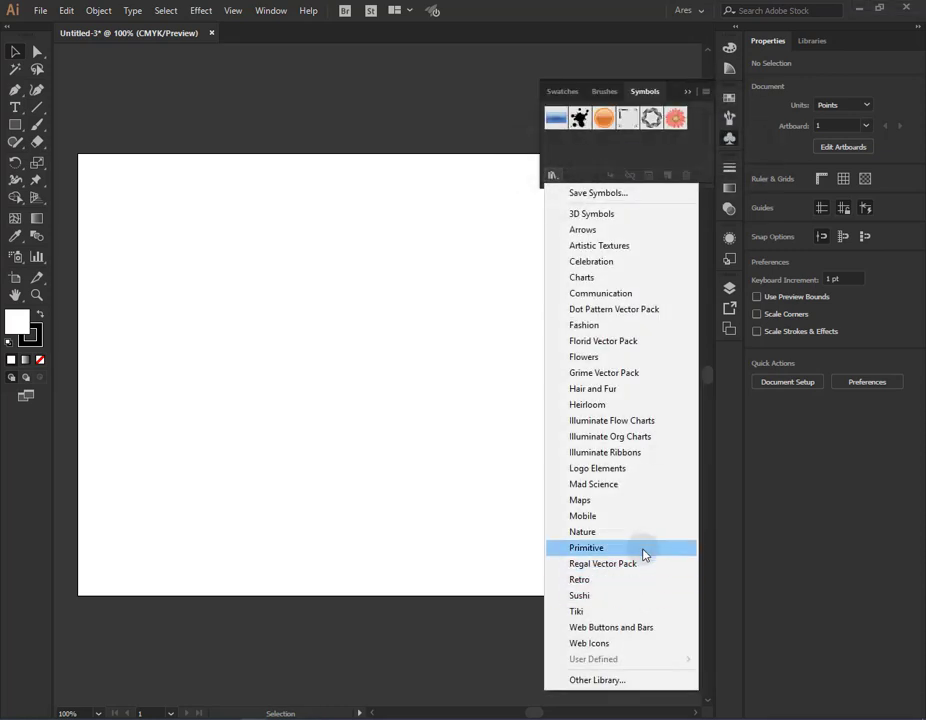
pyautogui.click(645, 548)
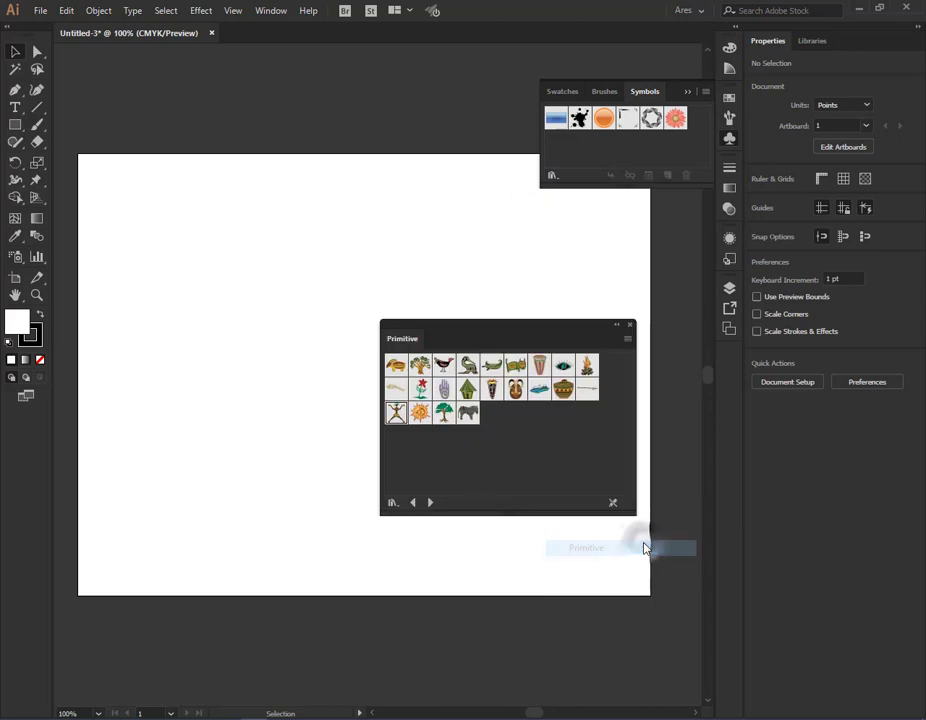
pyautogui.click(396, 412)
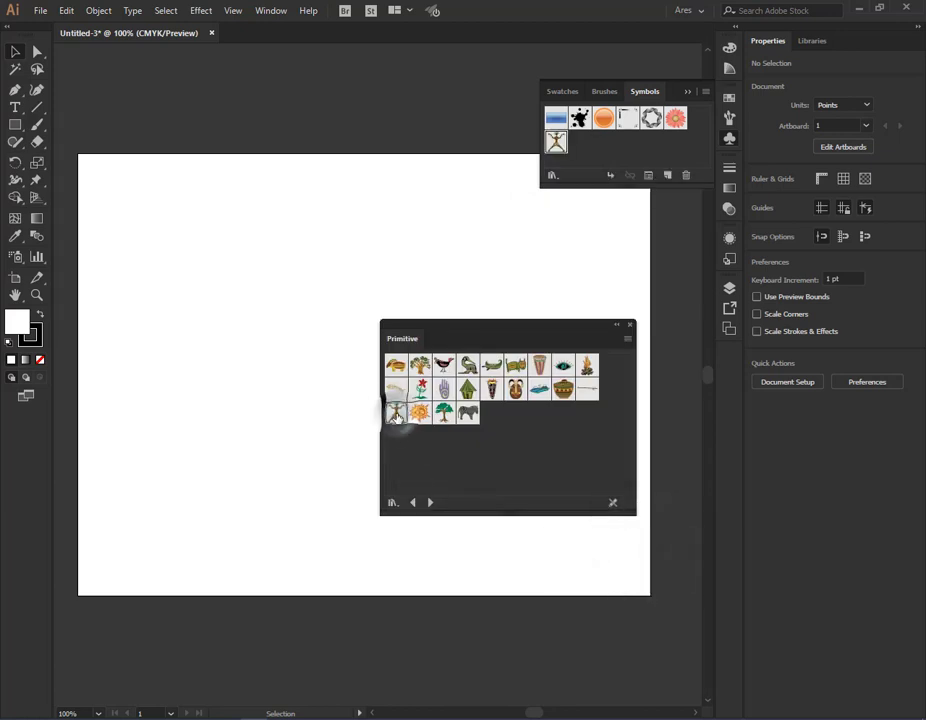
pyautogui.click(630, 326)
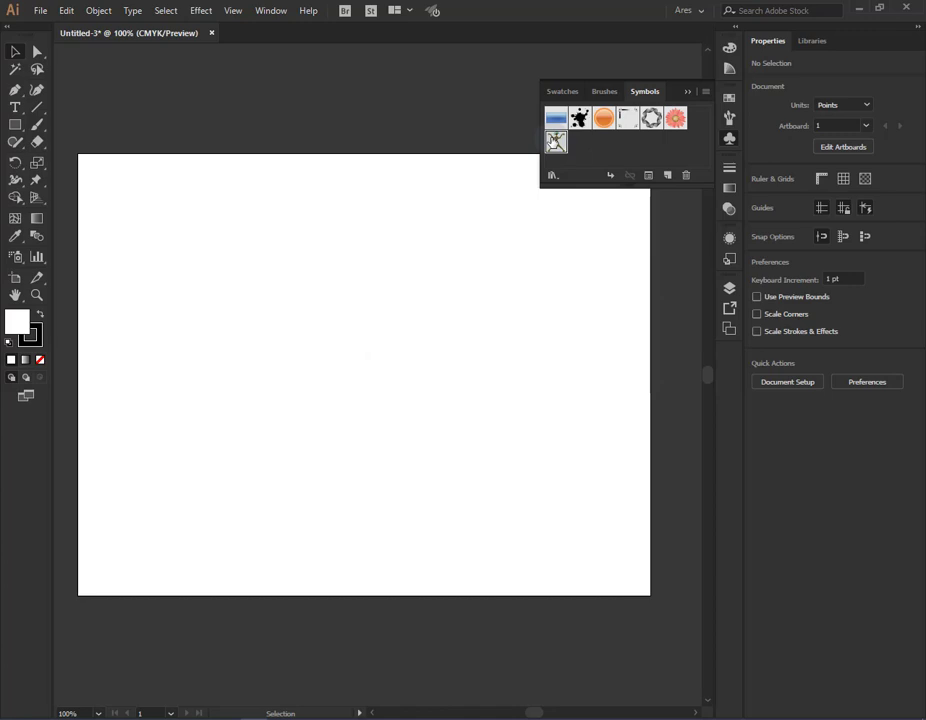
pyautogui.moveTo(555, 141); pyautogui.dragTo(318, 534)
pyautogui.moveTo(228, 398); pyautogui.dragTo(215, 349)
# Step: Break the symbol link, then add Puppet Warp pins on the head, chest, hips and left leg
pyautogui.click(36, 179)
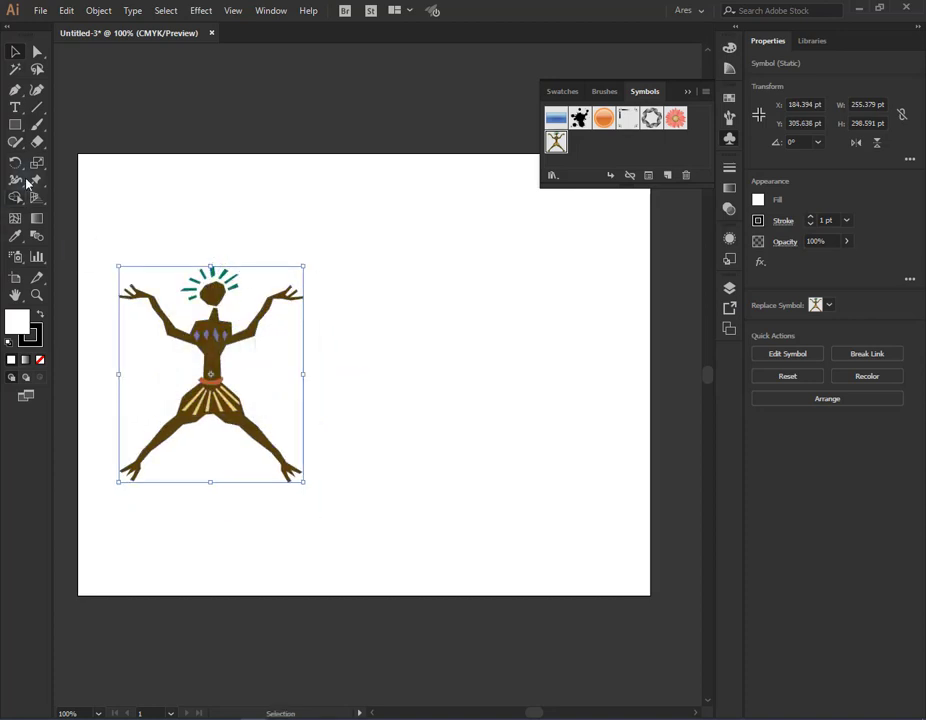
pyautogui.click(631, 178)
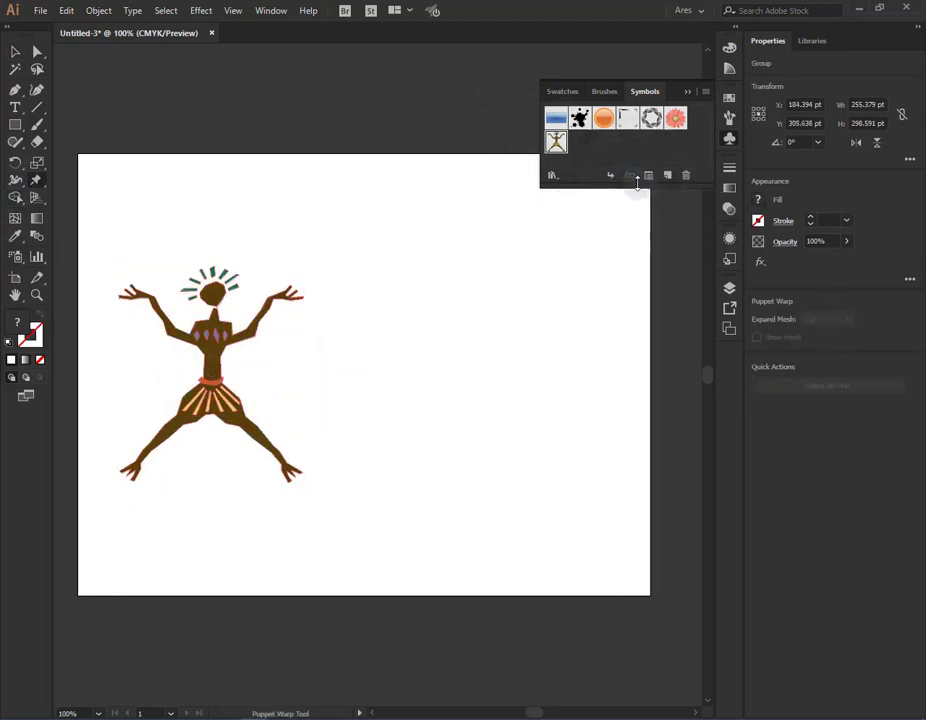
pyautogui.click(36, 180)
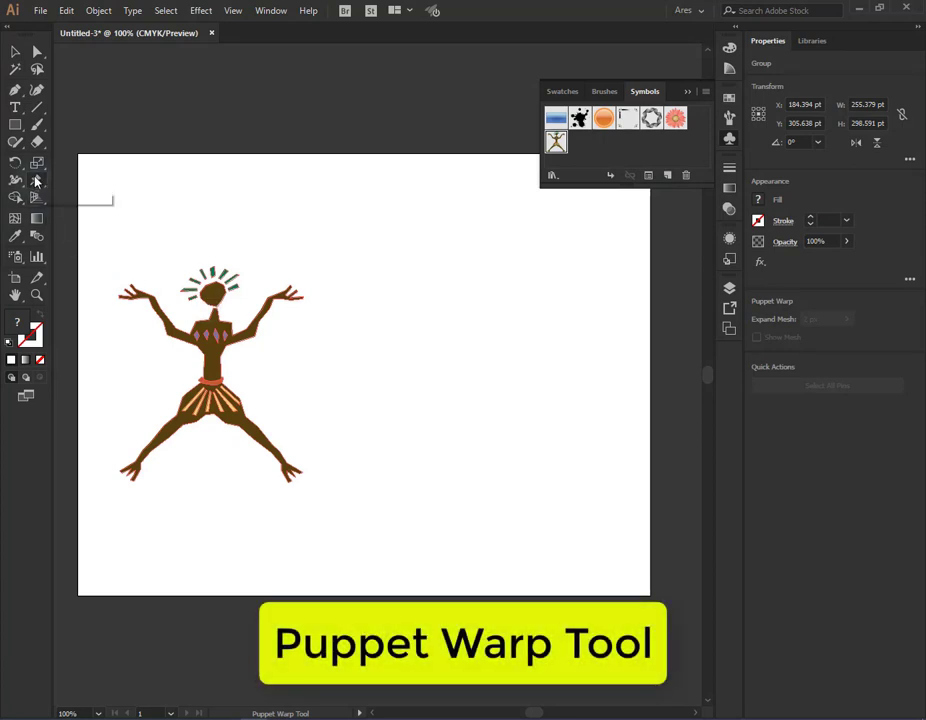
pyautogui.click(216, 295)
pyautogui.click(214, 343)
pyautogui.click(212, 391)
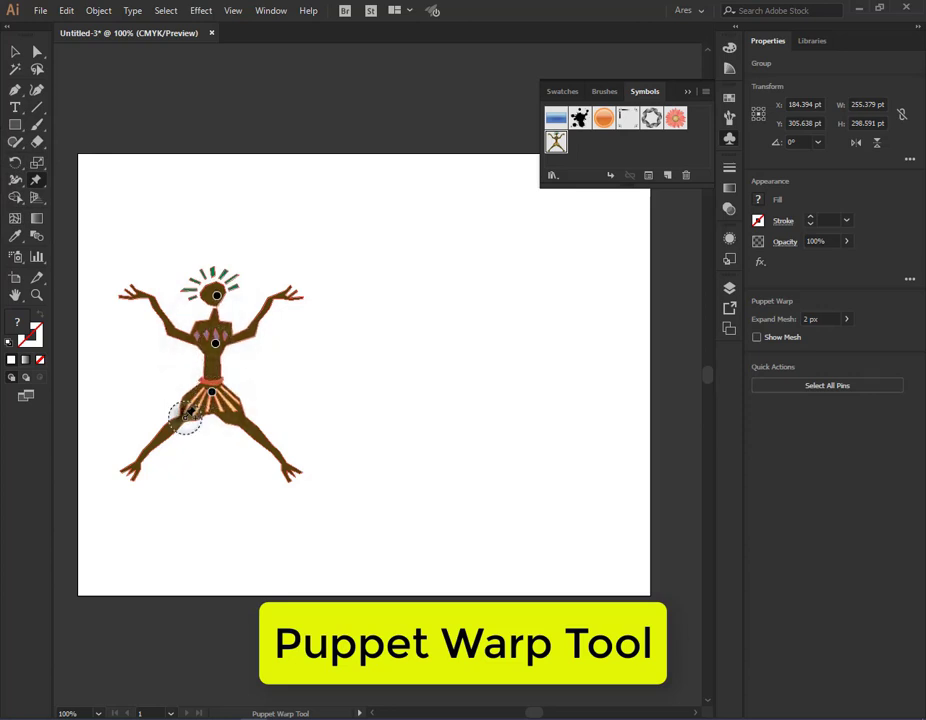
pyautogui.click(186, 416)
pyautogui.click(153, 442)
pyautogui.click(134, 465)
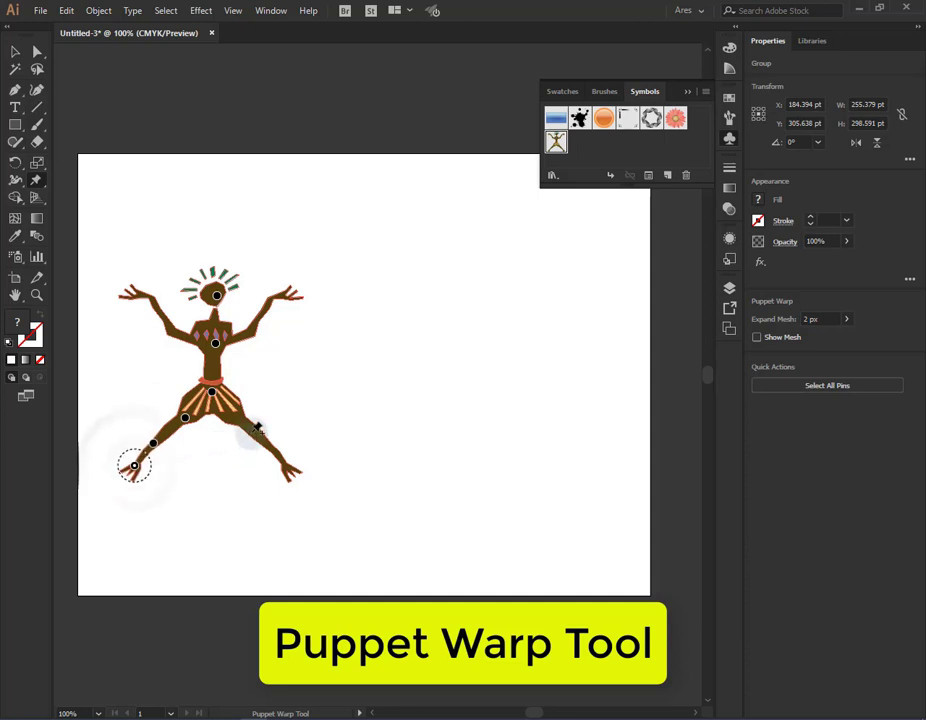
# Step: Pin the right thigh, skirt, right foot, both arms and hands, then return to Selection
pyautogui.click(252, 432)
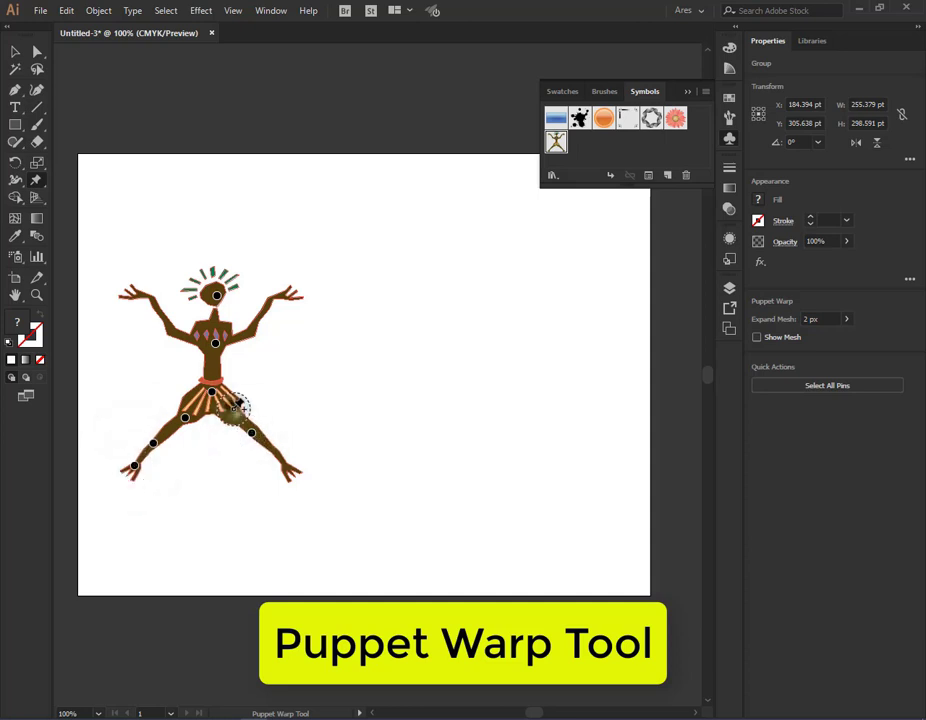
pyautogui.click(234, 408)
pyautogui.click(287, 466)
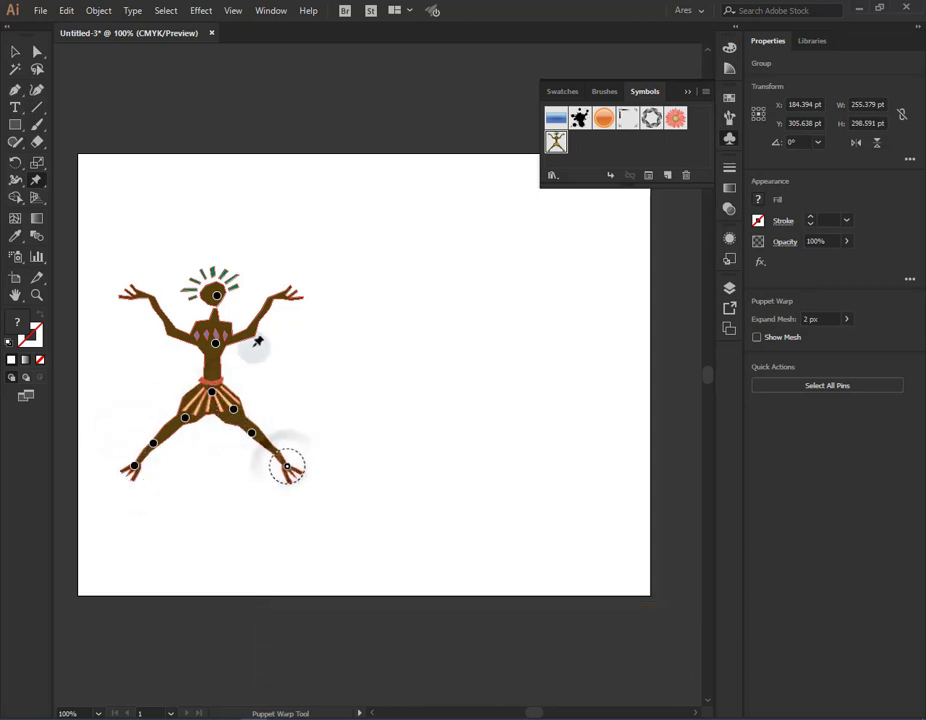
pyautogui.click(255, 328)
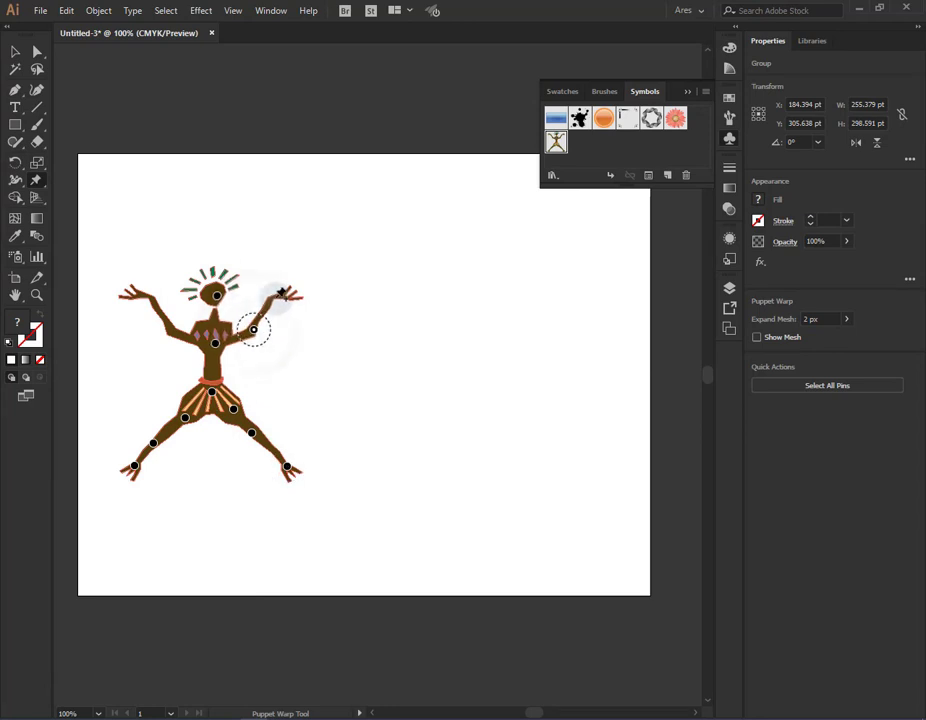
pyautogui.click(300, 289)
pyautogui.click(173, 333)
pyautogui.click(154, 300)
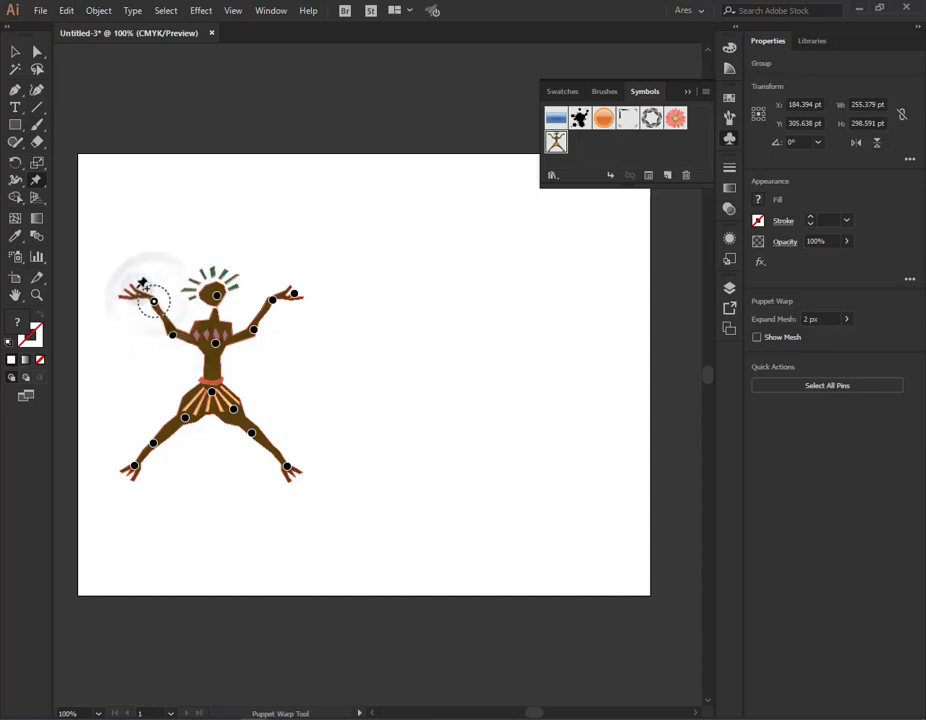
pyautogui.click(136, 291)
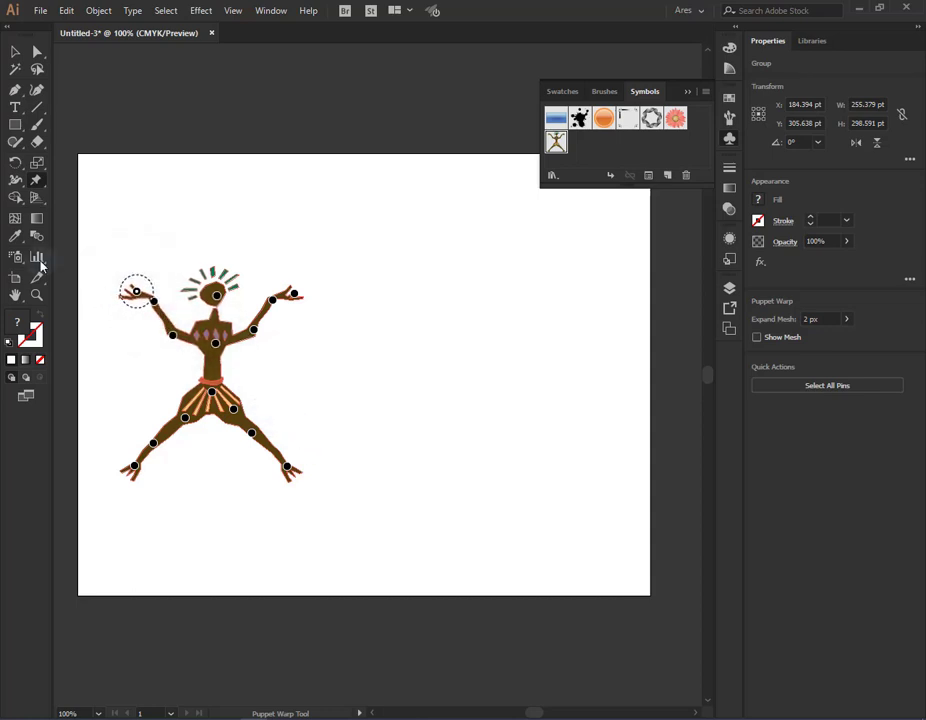
pyautogui.click(16, 52)
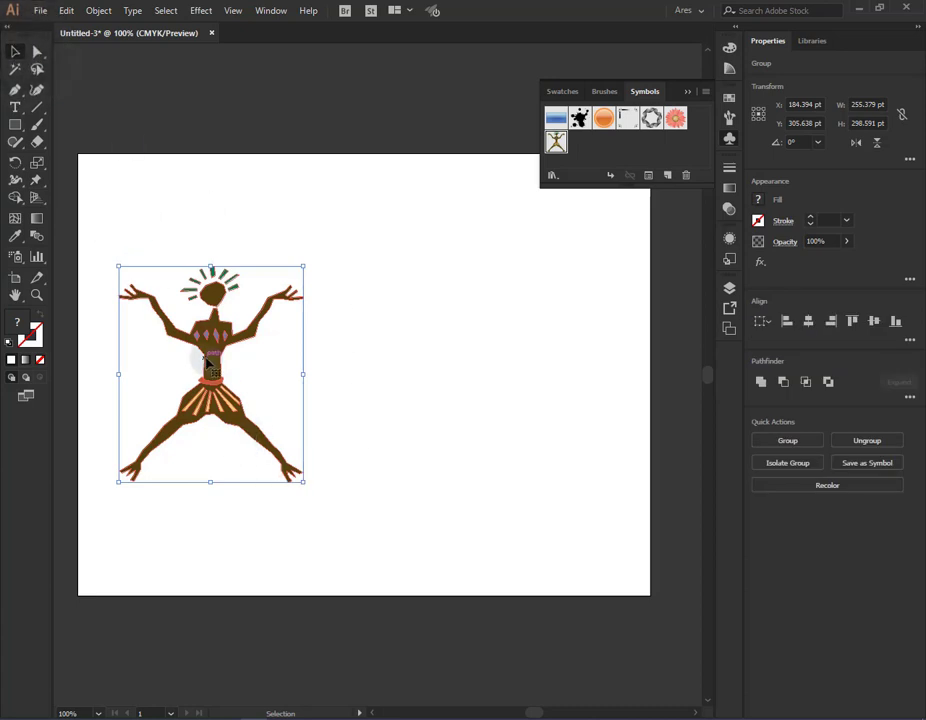
# Step: Copy and paste the pinned dancer, moving the duplicate to the right of the original
pyautogui.click(65, 10)
pyautogui.click(92, 78)
pyautogui.click(66, 10)
pyautogui.click(90, 96)
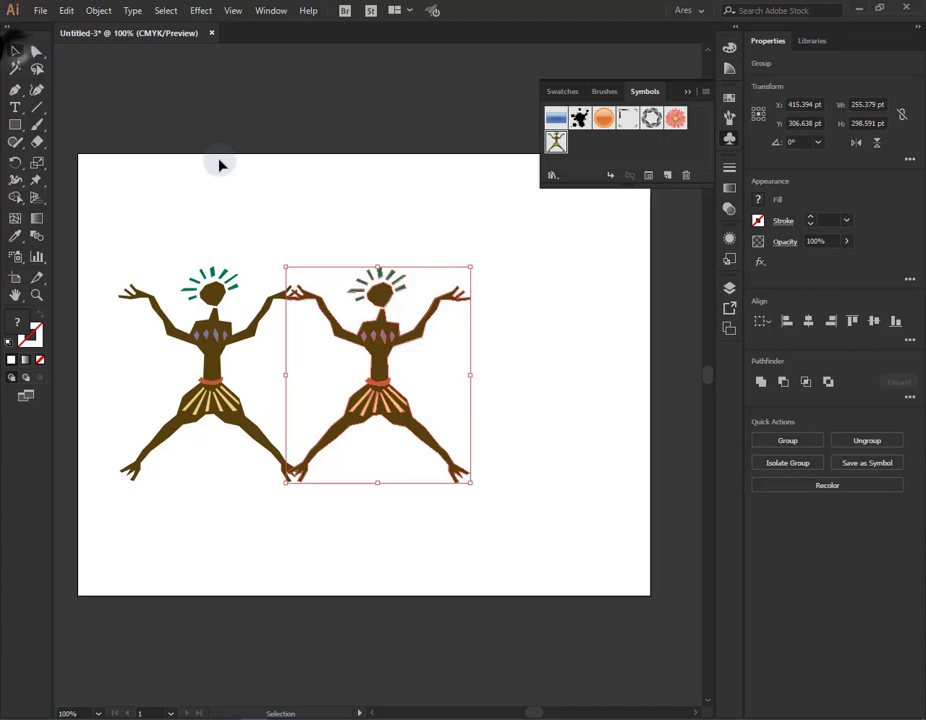
pyautogui.moveTo(394, 360); pyautogui.dragTo(531, 356)
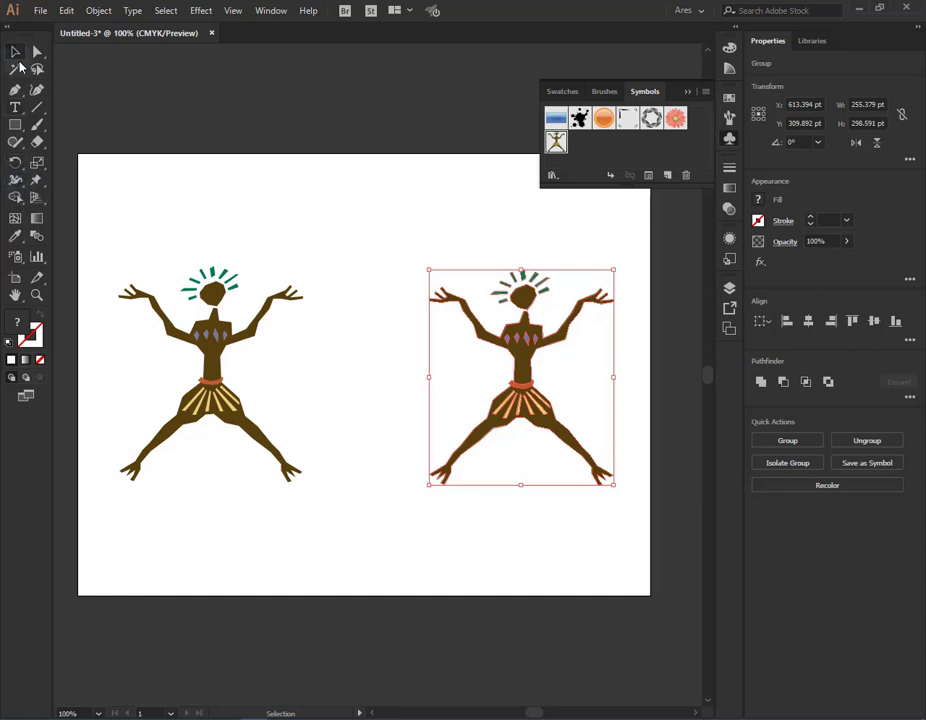
# Step: Select the right-hand dancer alone and activate Puppet Warp on it
pyautogui.click(421, 222)
pyautogui.moveTo(397, 225); pyautogui.dragTo(648, 508)
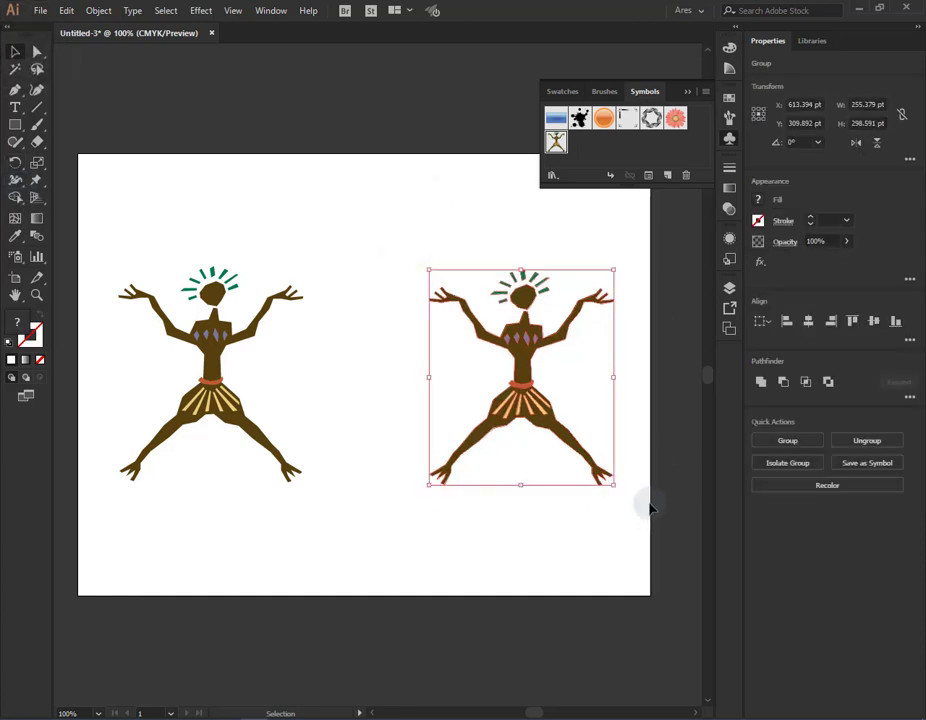
pyautogui.click(36, 183)
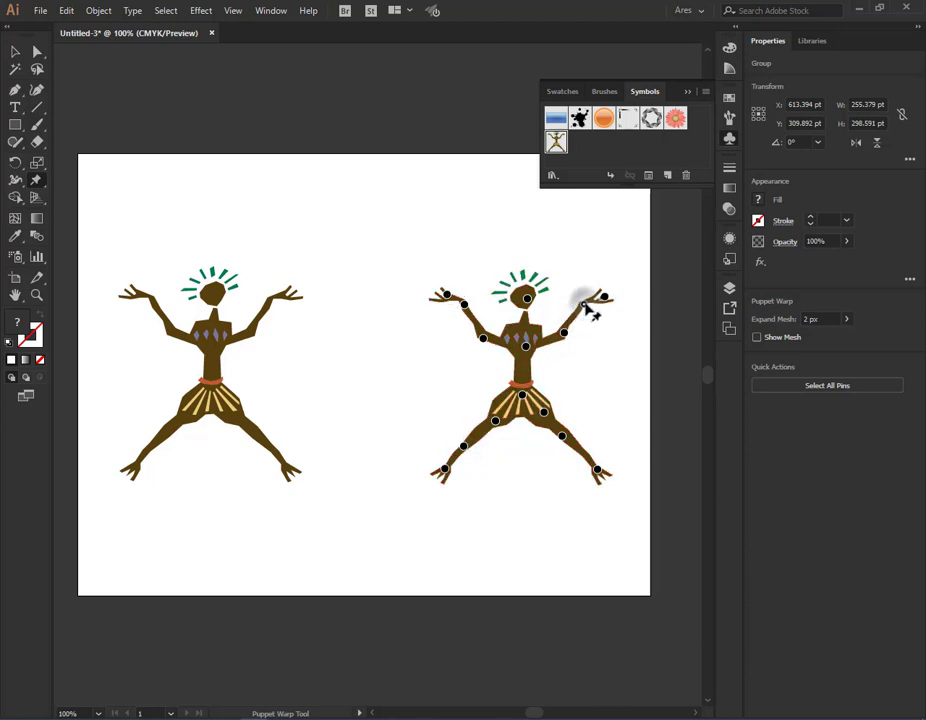
# Step: Lower the copy's raised right arm to horizontal, adjust its hand, and bend the left arm
pyautogui.click(587, 321)
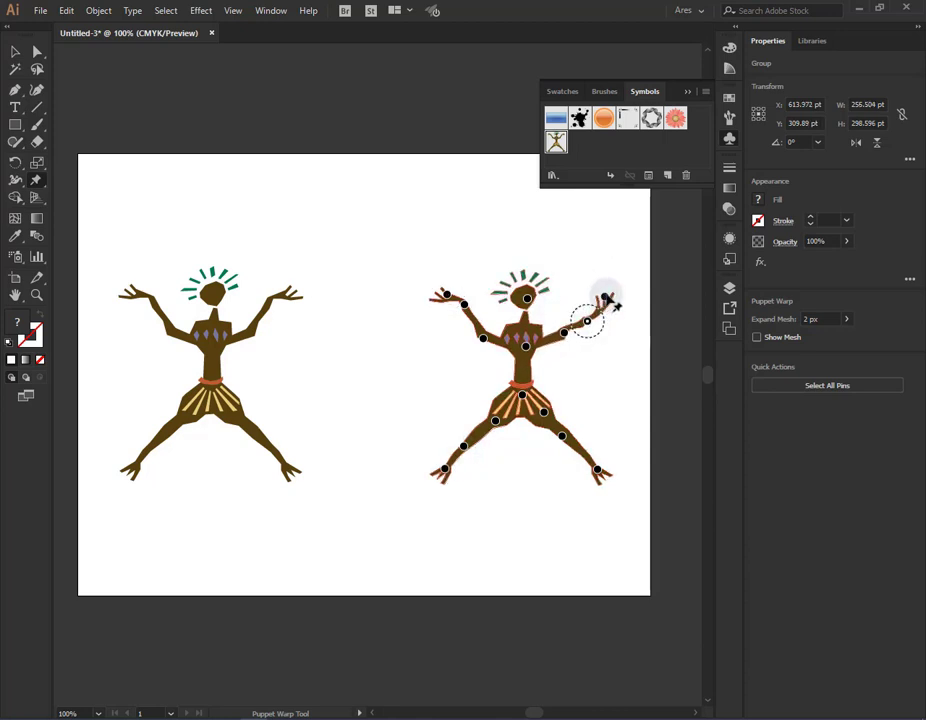
pyautogui.moveTo(605, 298); pyautogui.dragTo(566, 347)
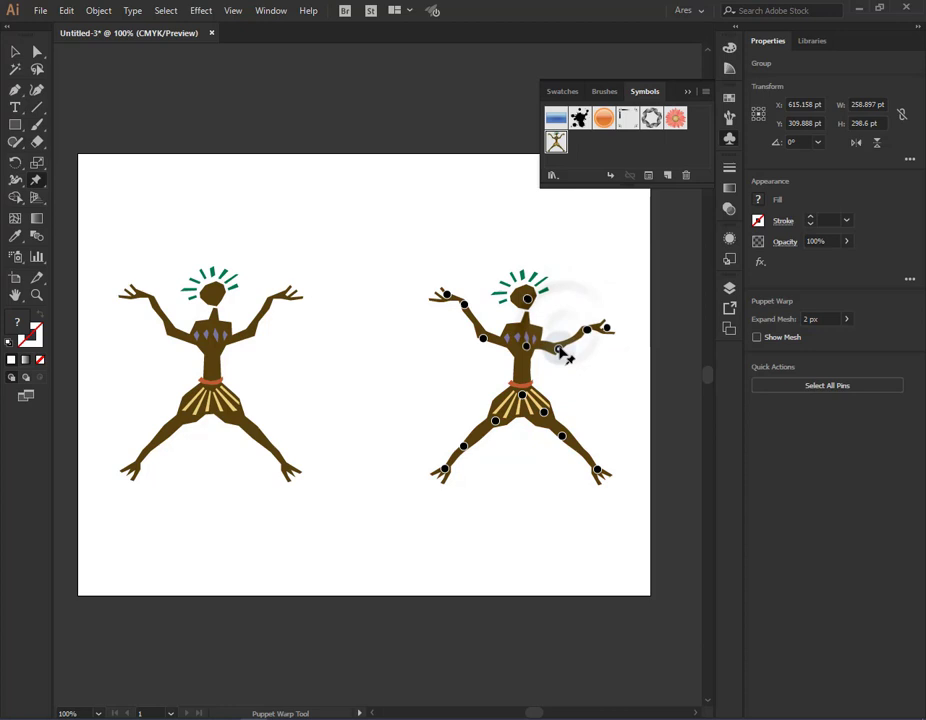
pyautogui.click(558, 348)
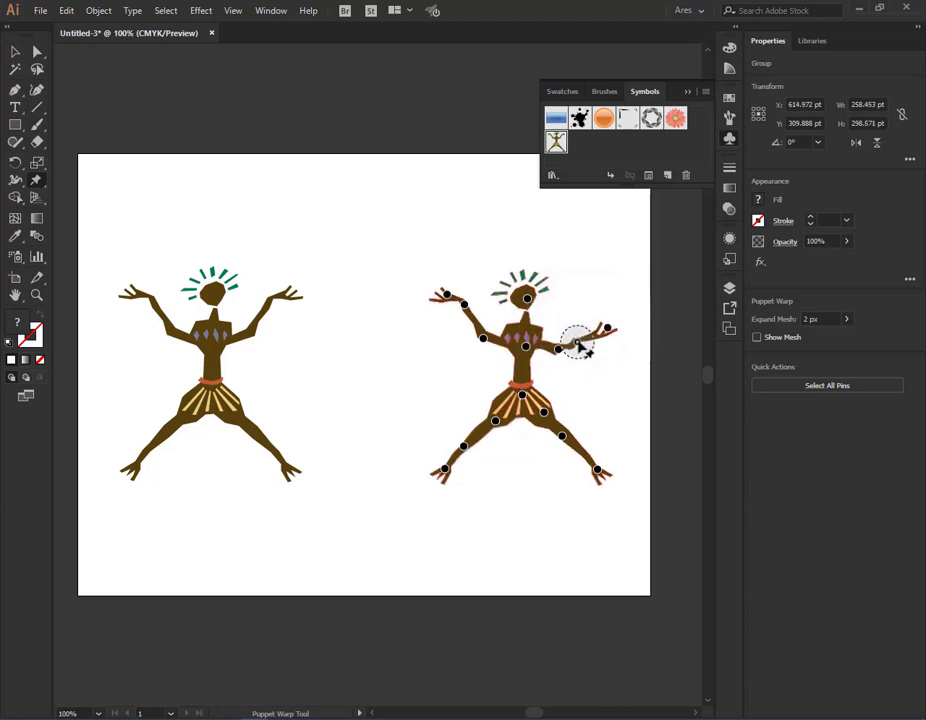
pyautogui.moveTo(579, 350); pyautogui.dragTo(598, 330)
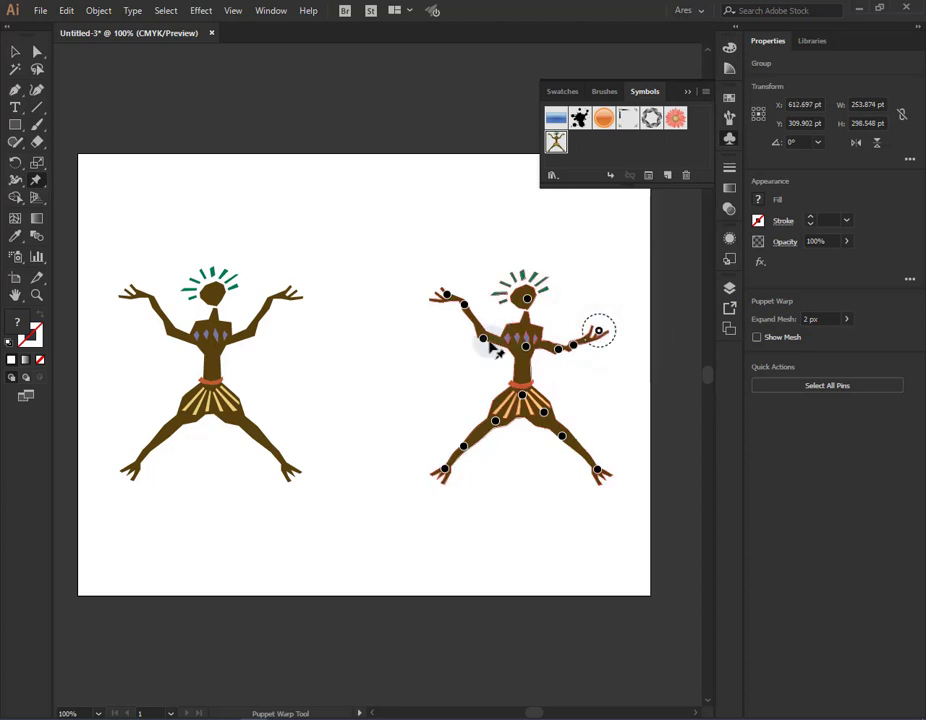
pyautogui.moveTo(490, 350); pyautogui.dragTo(441, 328)
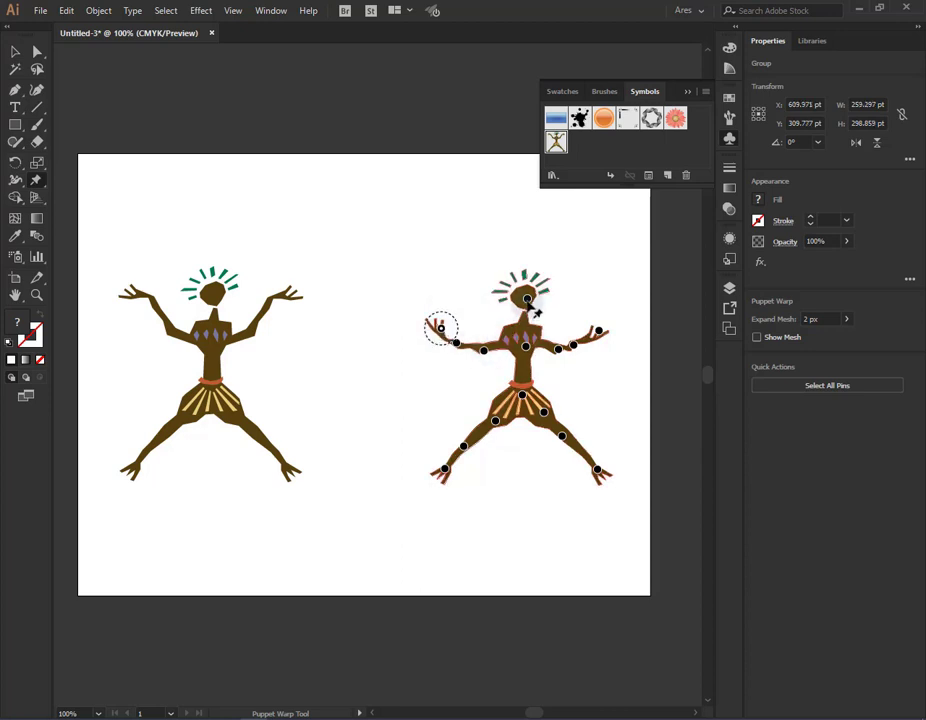
# Step: Tilt the upper body, bend both knees, and pull the right foot in under the body
pyautogui.moveTo(535, 354); pyautogui.dragTo(547, 356)
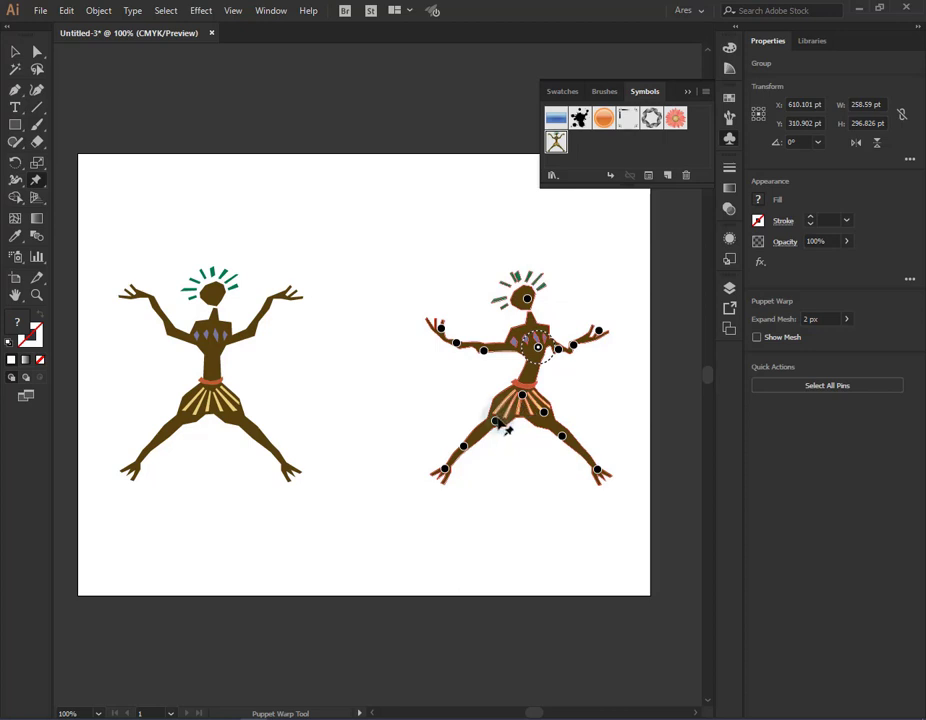
pyautogui.moveTo(468, 452); pyautogui.dragTo(479, 474)
pyautogui.moveTo(565, 439); pyautogui.dragTo(549, 439)
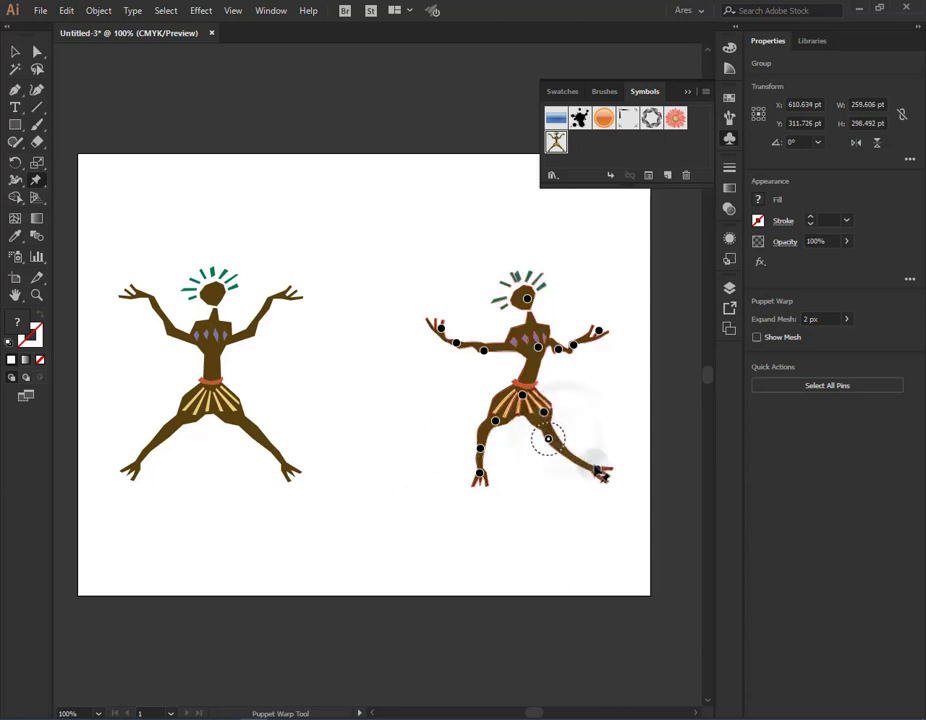
pyautogui.moveTo(600, 472); pyautogui.dragTo(557, 470)
pyautogui.moveTo(458, 345)
pyautogui.mouseDown()
pyautogui.moveTo(456, 324)
pyautogui.moveTo(451, 335)
pyautogui.moveTo(438, 322)
pyautogui.moveTo(436, 330)
pyautogui.moveTo(476, 331)
pyautogui.moveTo(488, 362)
pyautogui.moveTo(446, 324)
pyautogui.moveTo(453, 333)
pyautogui.mouseUp()
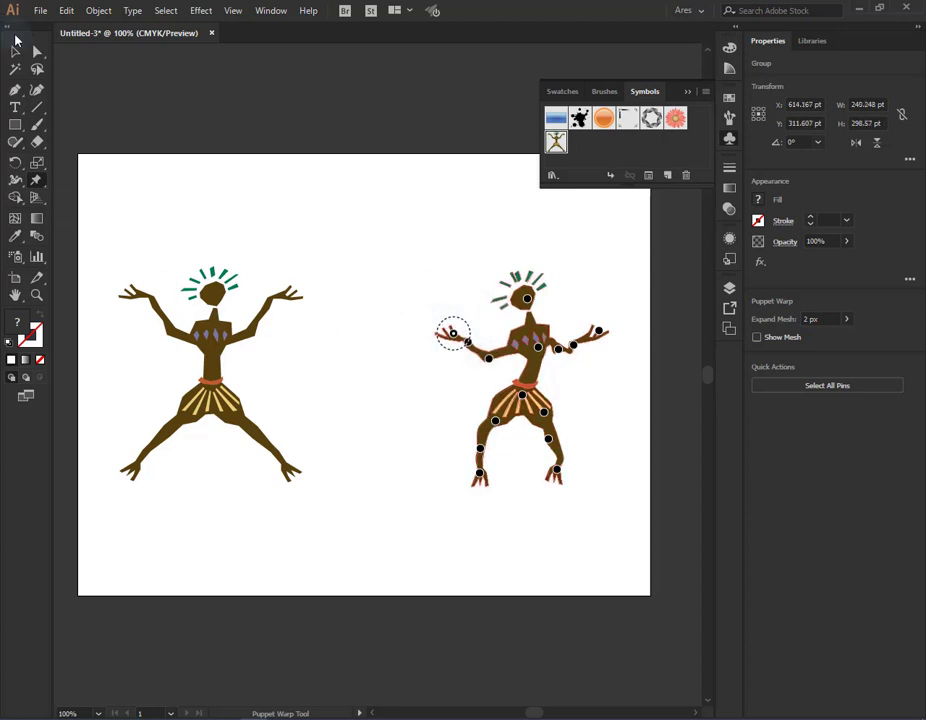
# Step: Drag the left dancer's torso pin leftward with Puppet Warp to twist its body
pyautogui.click(15, 51)
pyautogui.click(222, 337)
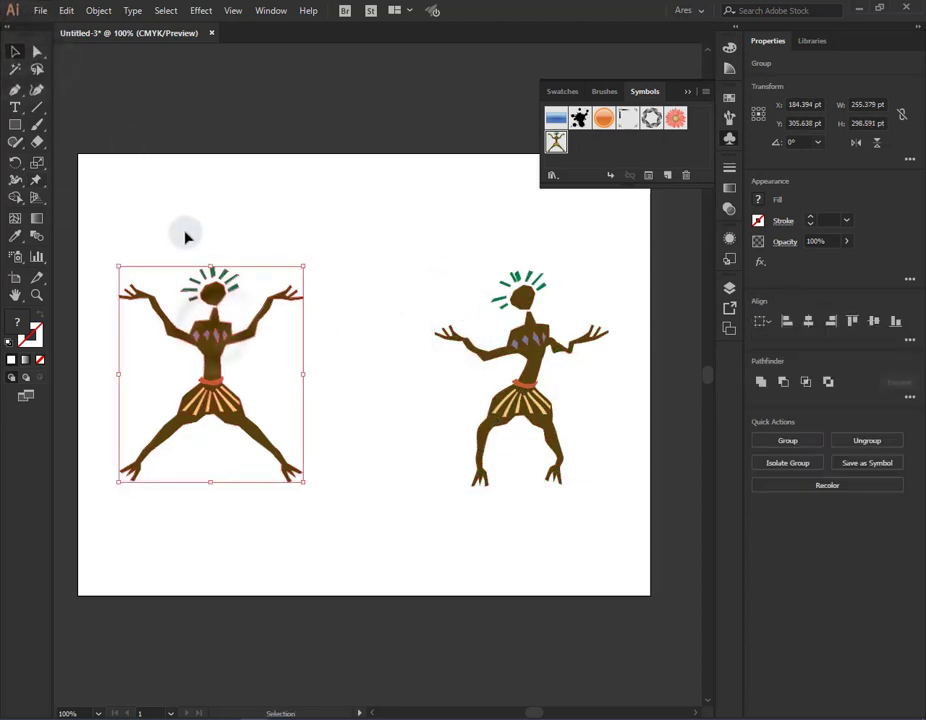
pyautogui.click(36, 183)
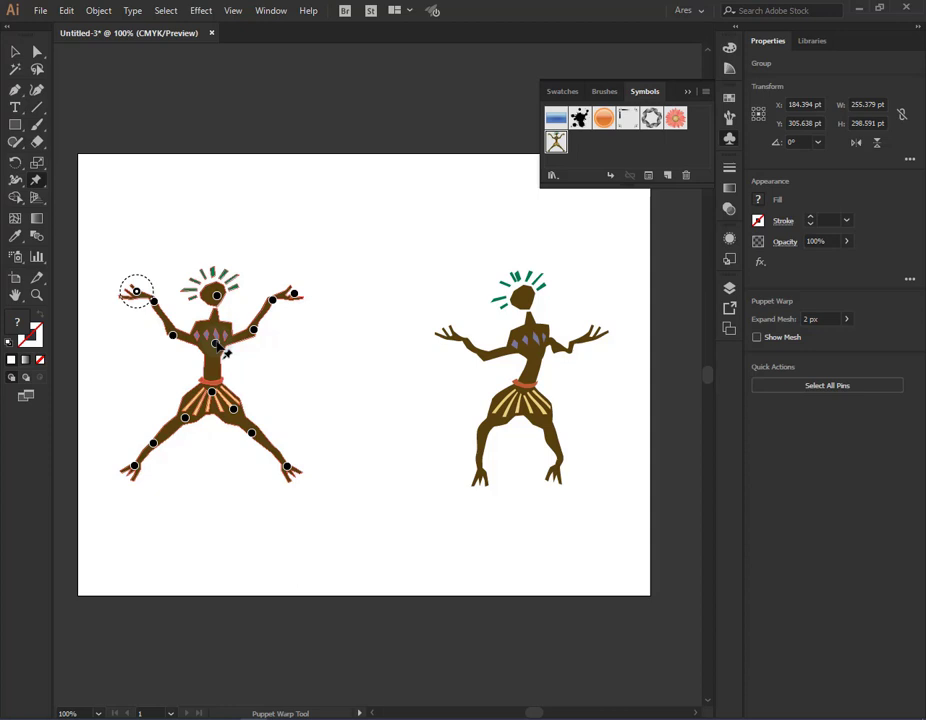
pyautogui.moveTo(218, 345); pyautogui.dragTo(201, 346)
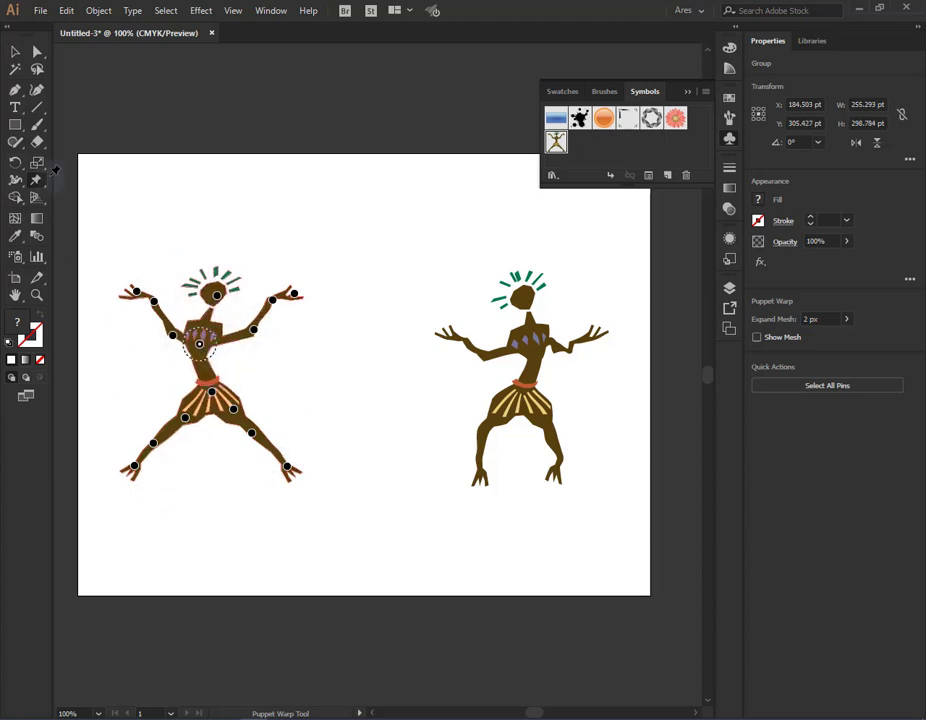
pyautogui.click(16, 53)
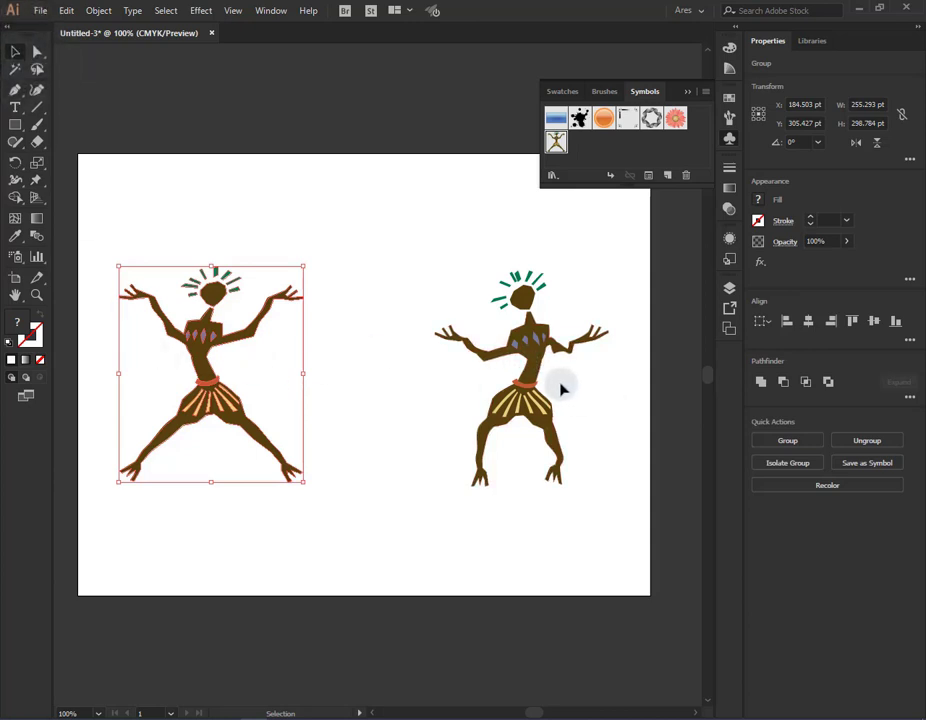
pyautogui.click(268, 382)
# Step: Blend the left dancer into the right one and open Blend Options
pyautogui.click(37, 238)
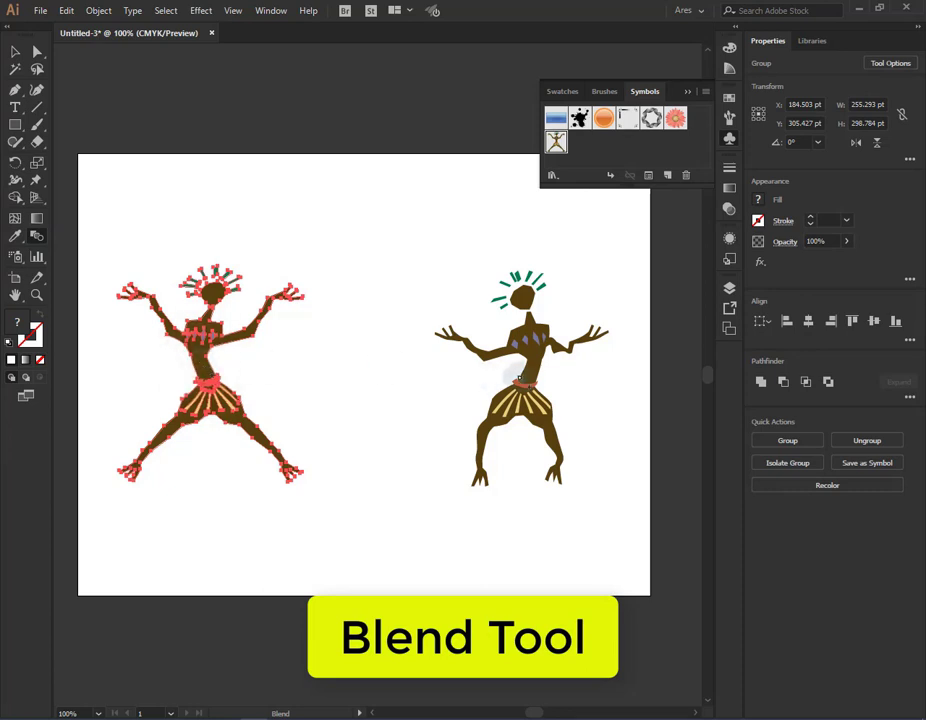
pyautogui.click(532, 372)
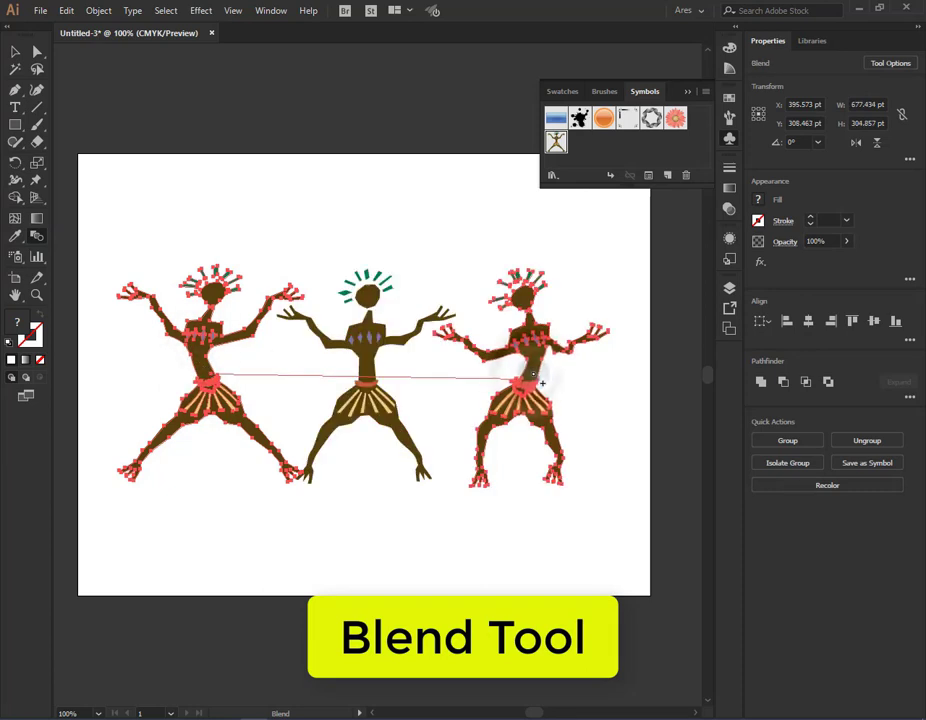
pyautogui.doubleClick(38, 240)
pyautogui.moveTo(599, 298); pyautogui.dragTo(600, 226)
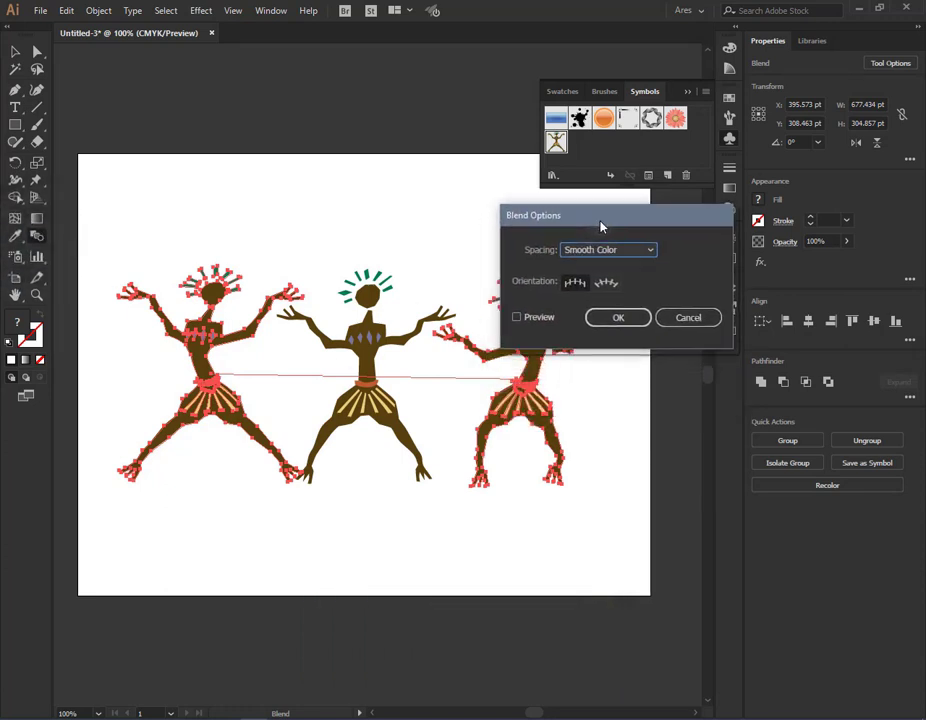
# Step: Set blend spacing to Specified Steps with Preview on, raising the count to 14
pyautogui.click(649, 250)
pyautogui.click(634, 286)
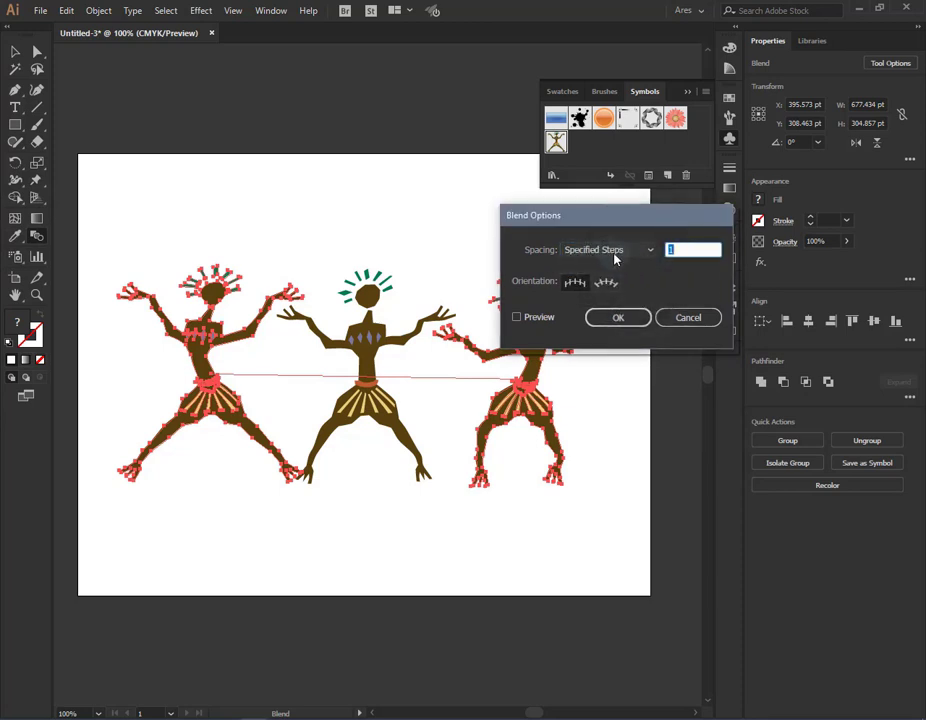
pyautogui.click(517, 317)
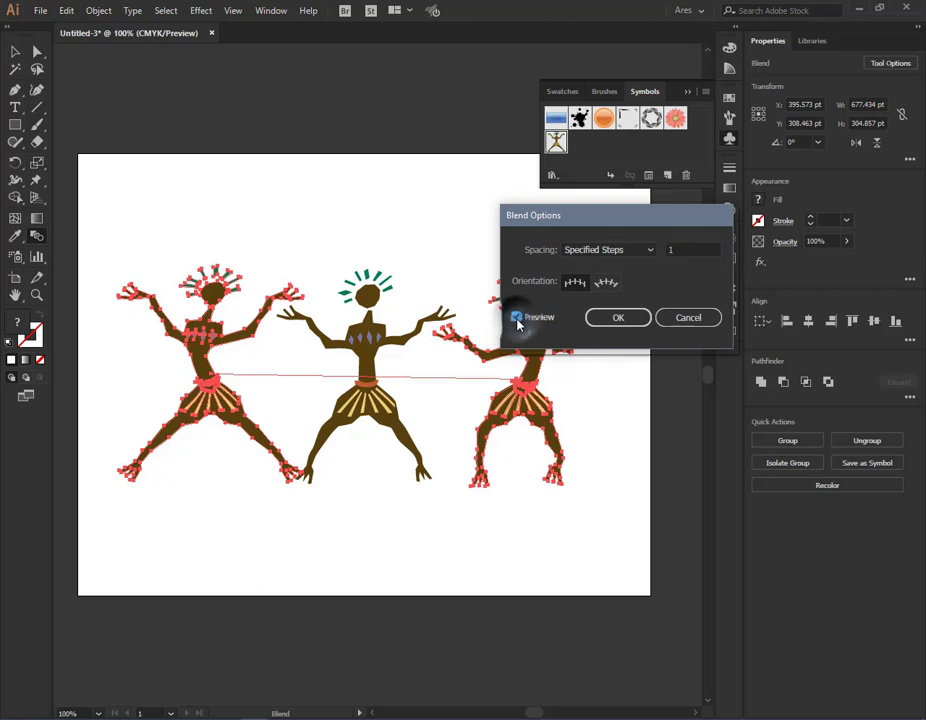
pyautogui.click(684, 249)
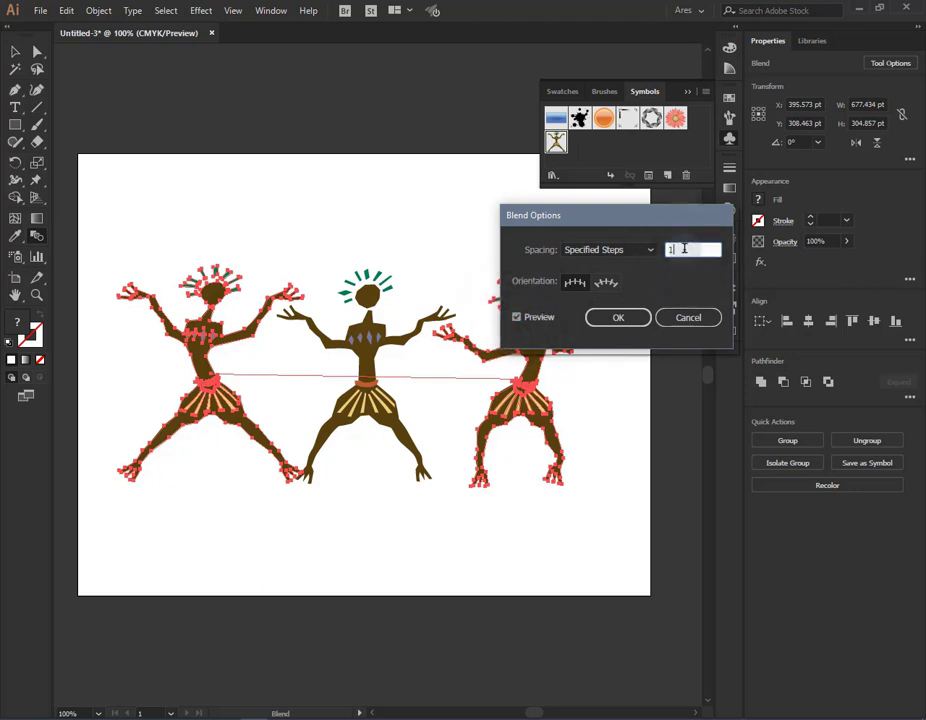
pyautogui.press('Up')
pyautogui.press('Up')
pyautogui.press('Up')
pyautogui.press('Up')
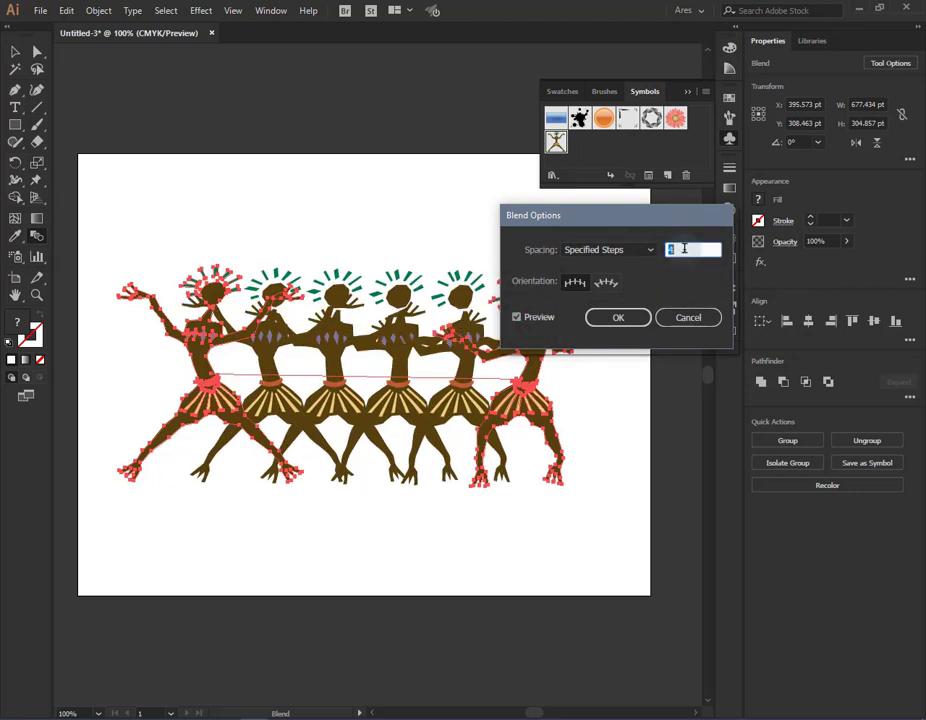
pyautogui.press('Up')
pyautogui.press('Up')
pyautogui.press('Up')
pyautogui.press('Up')
pyautogui.press('Up')
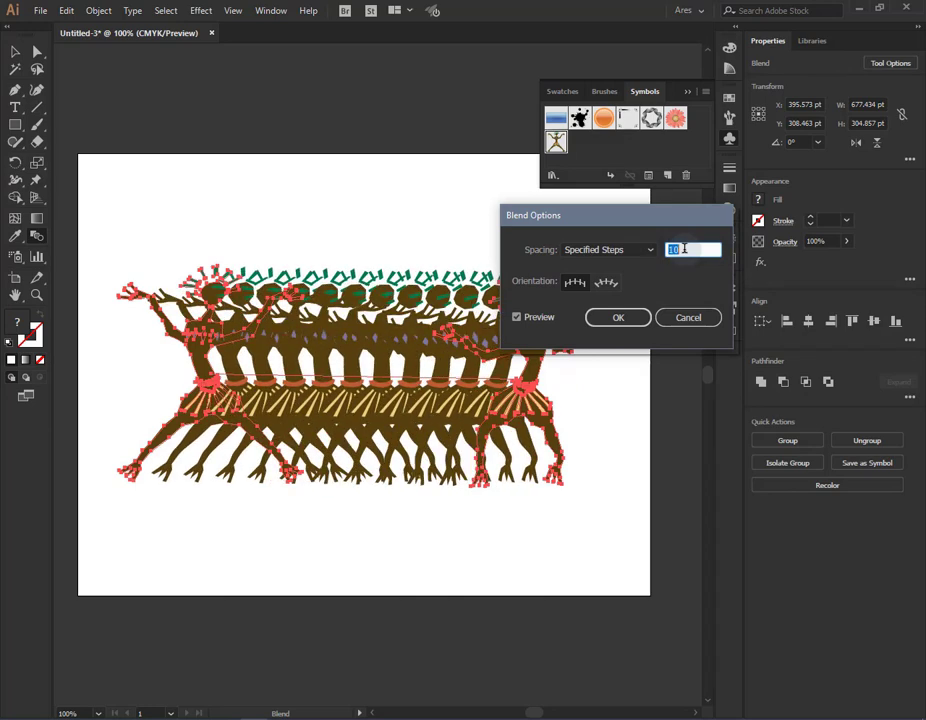
pyautogui.press('Up')
pyautogui.press('Up')
pyautogui.press('Up')
pyautogui.press('Up')
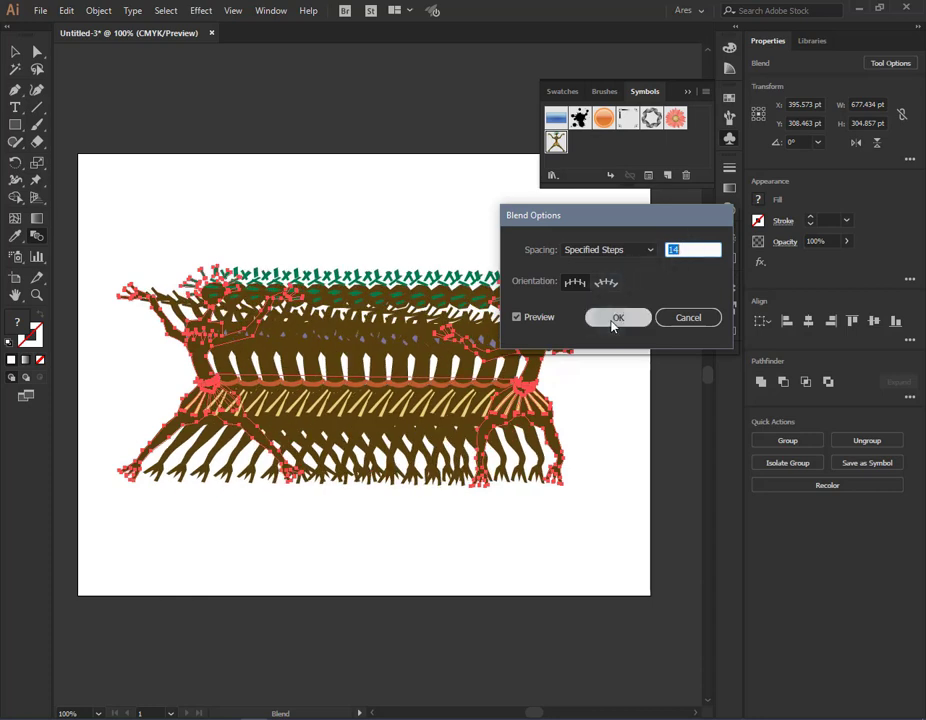
# Step: Apply the 14-step blend and expand it into objects with Fill unchecked
pyautogui.click(616, 318)
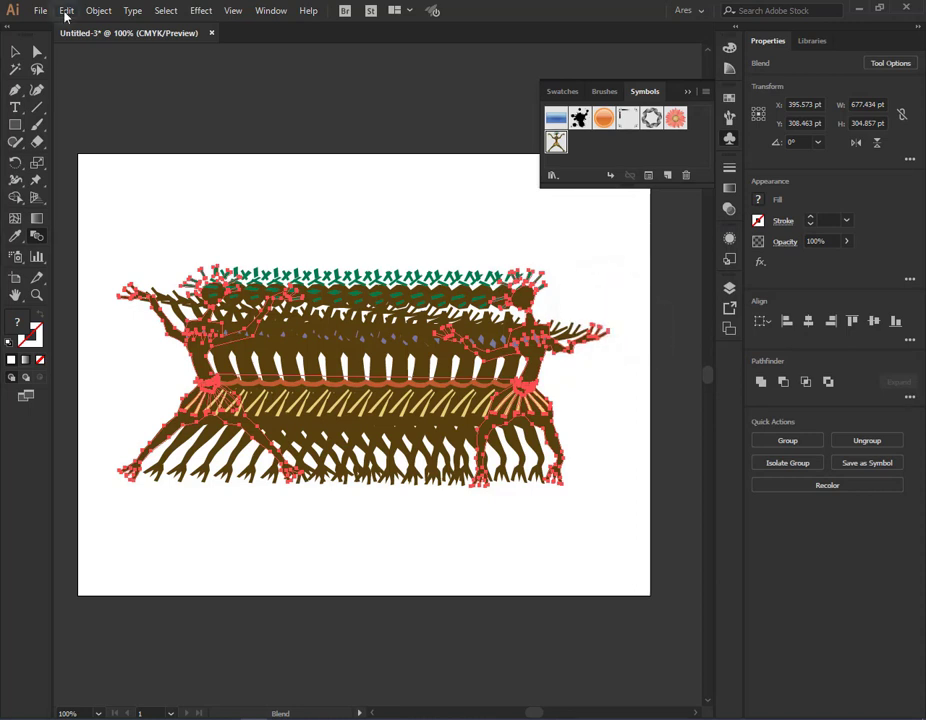
pyautogui.click(12, 50)
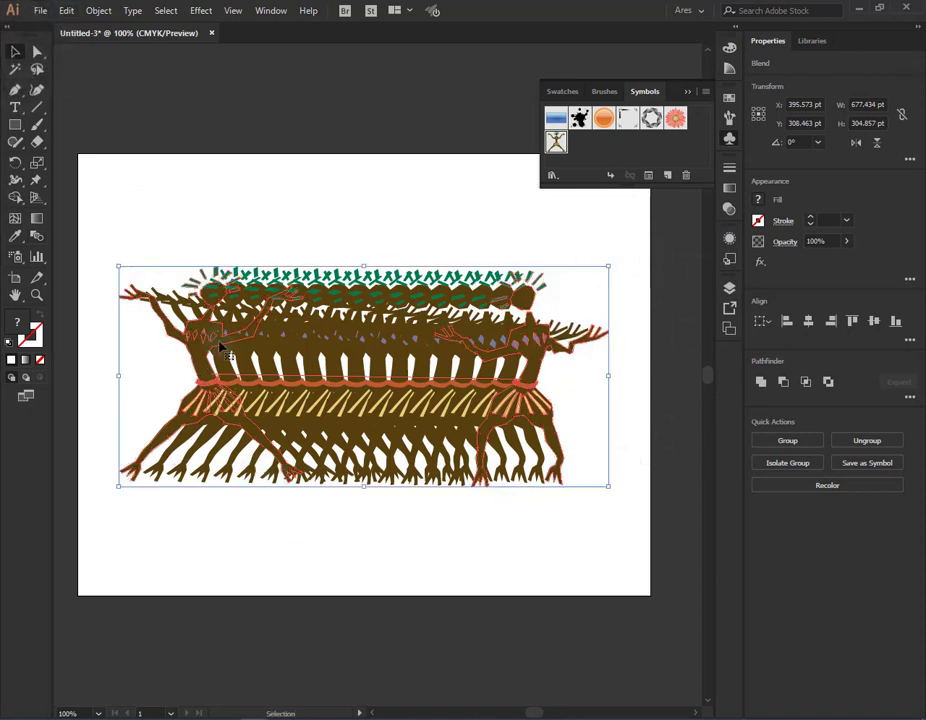
pyautogui.click(96, 11)
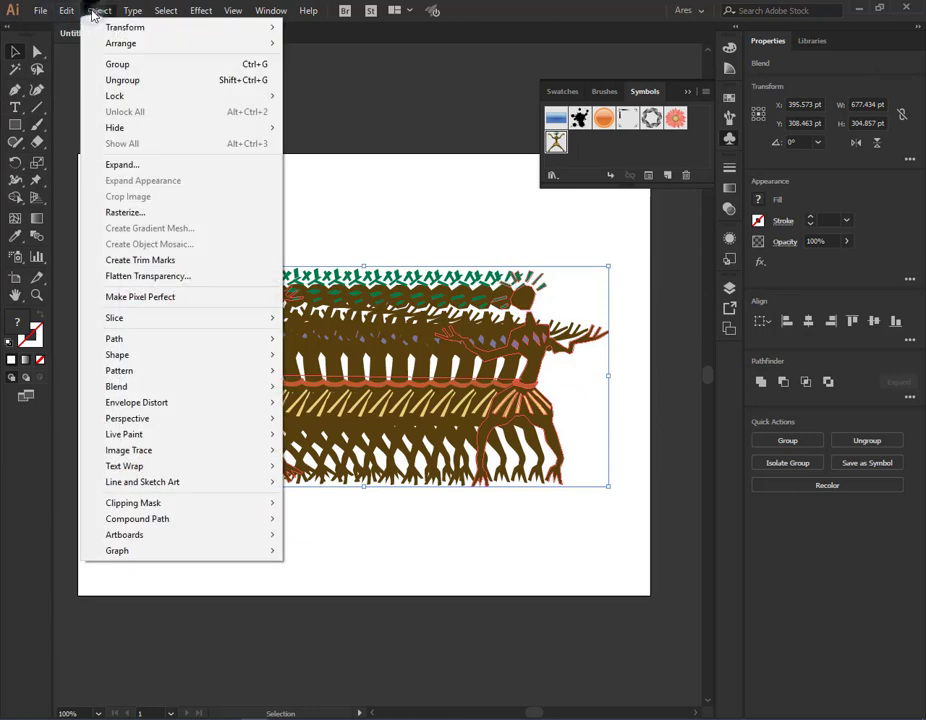
pyautogui.click(139, 166)
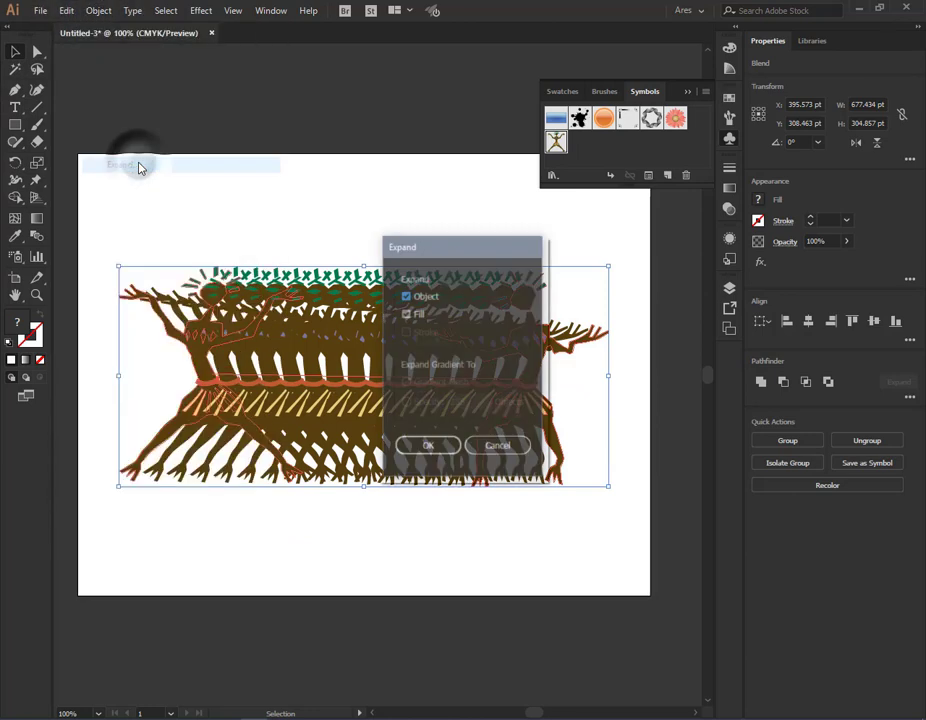
pyautogui.click(407, 315)
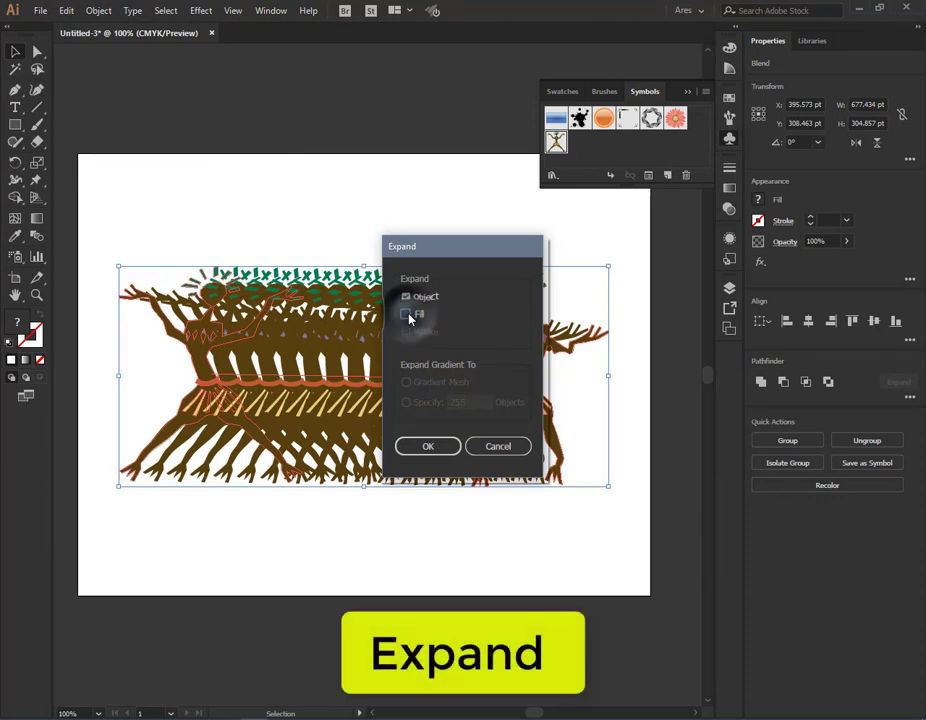
pyautogui.click(432, 450)
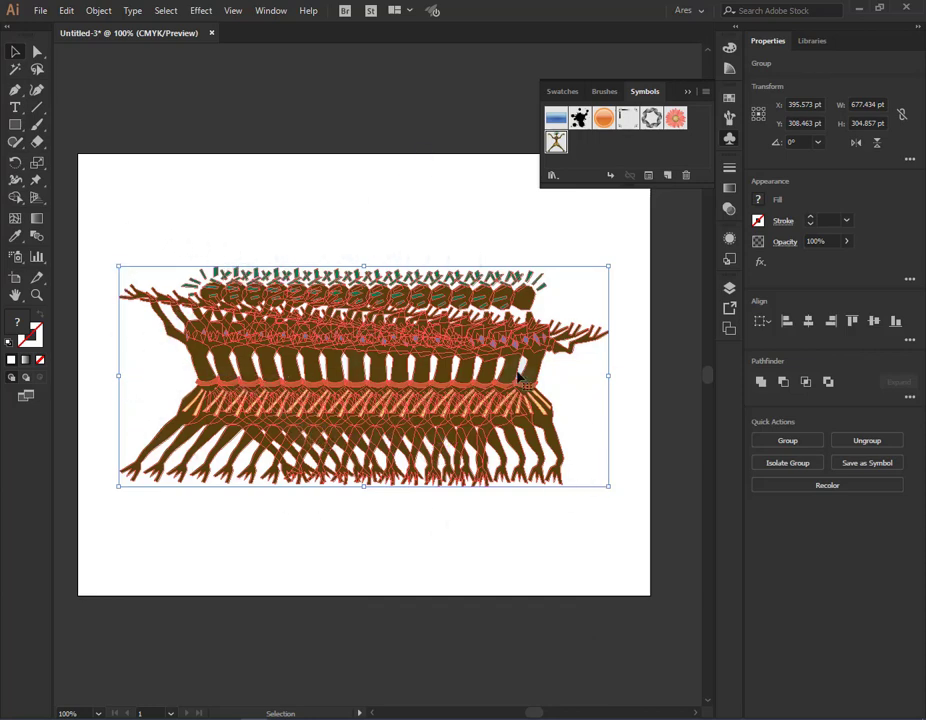
# Step: Ungroup the expanded dancers, copy them, and switch over to Animate
pyautogui.click(98, 10)
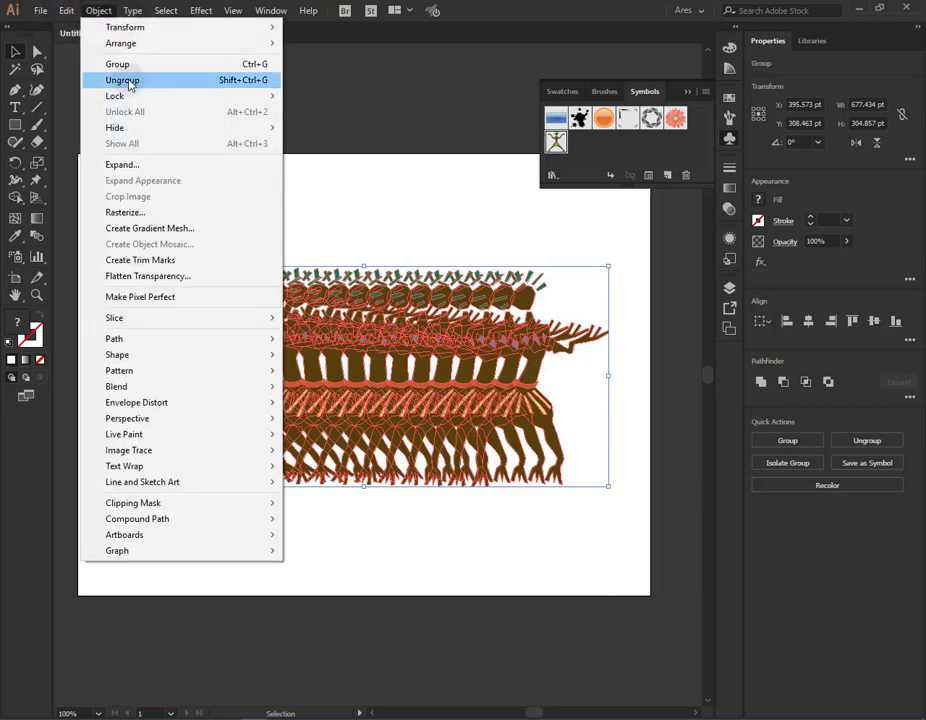
pyautogui.click(124, 80)
pyautogui.click(66, 10)
pyautogui.click(94, 82)
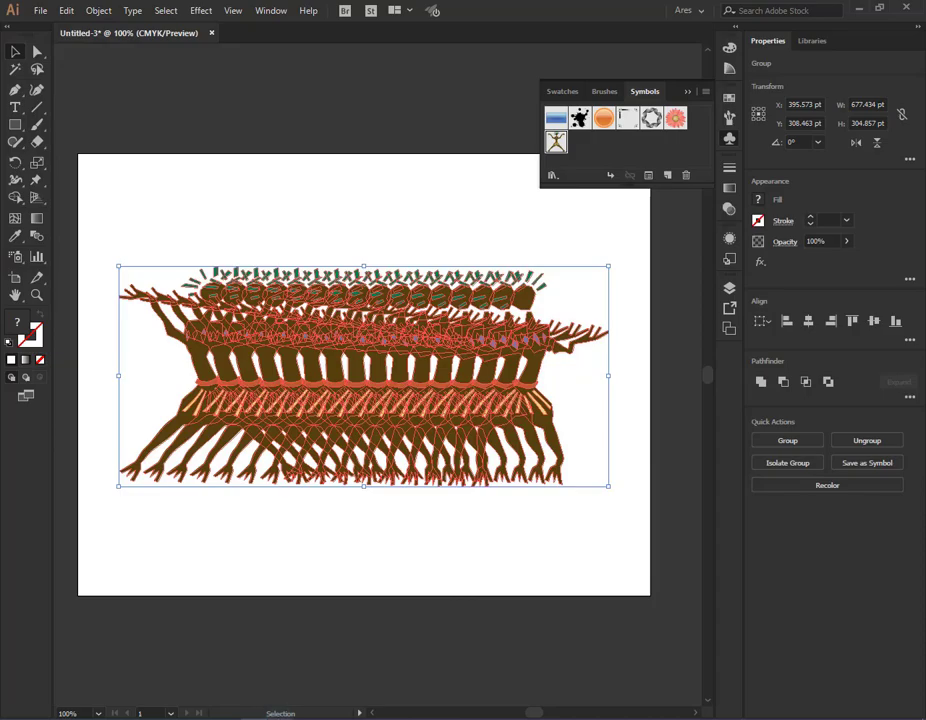
pyautogui.click(279, 714)
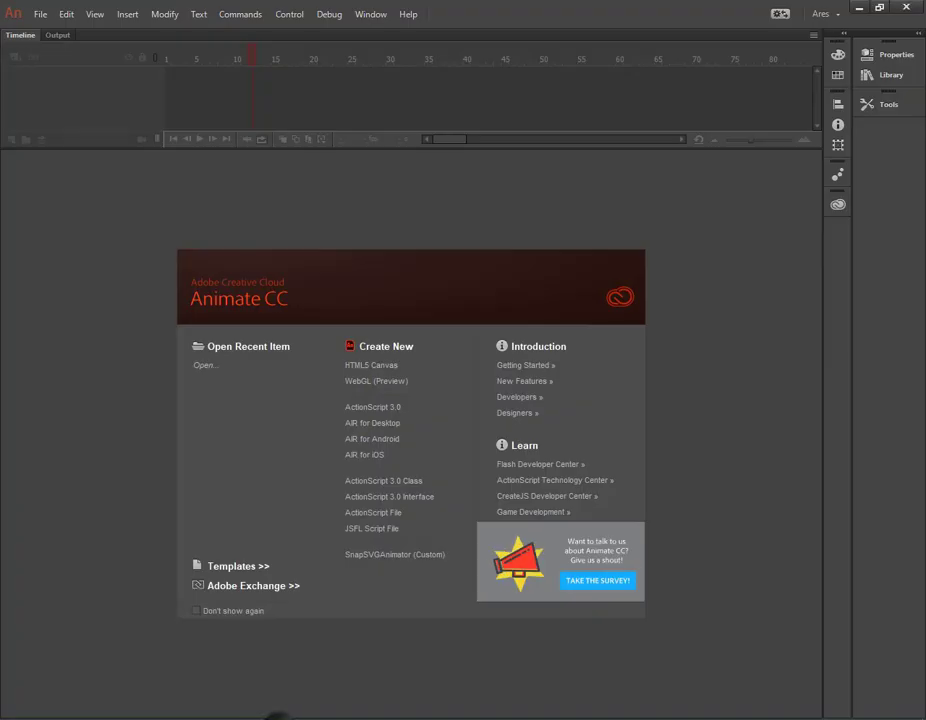
# Step: Create an ActionScript 3.0 document and Paste in Center the dancer row with AI importer settings
pyautogui.click(373, 410)
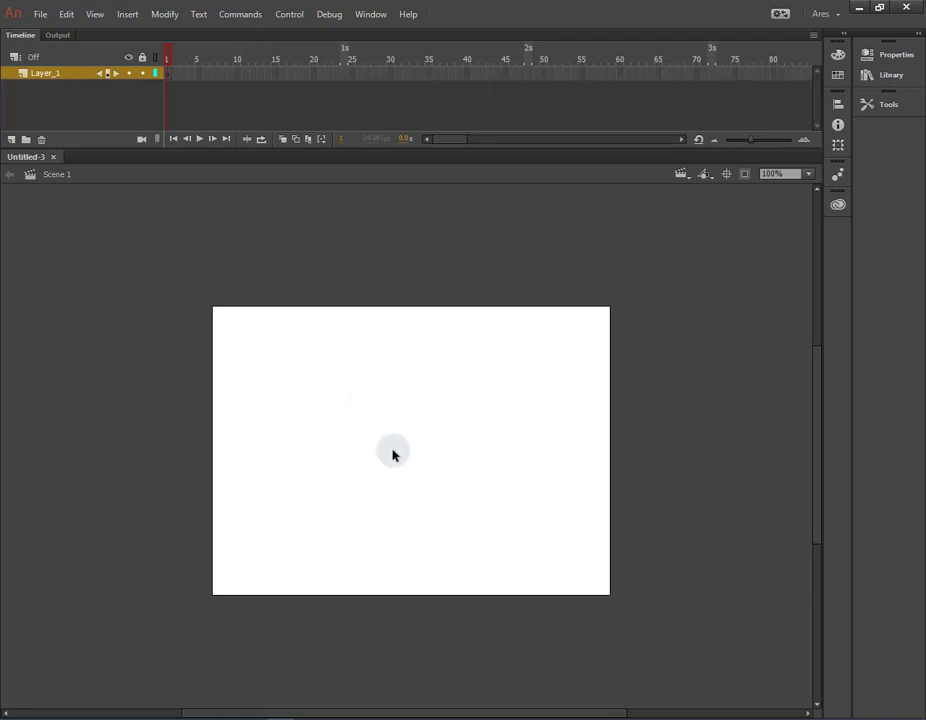
pyautogui.scroll(-1, 372, 415)
pyautogui.scroll(2, 372, 415)
pyautogui.click(65, 14)
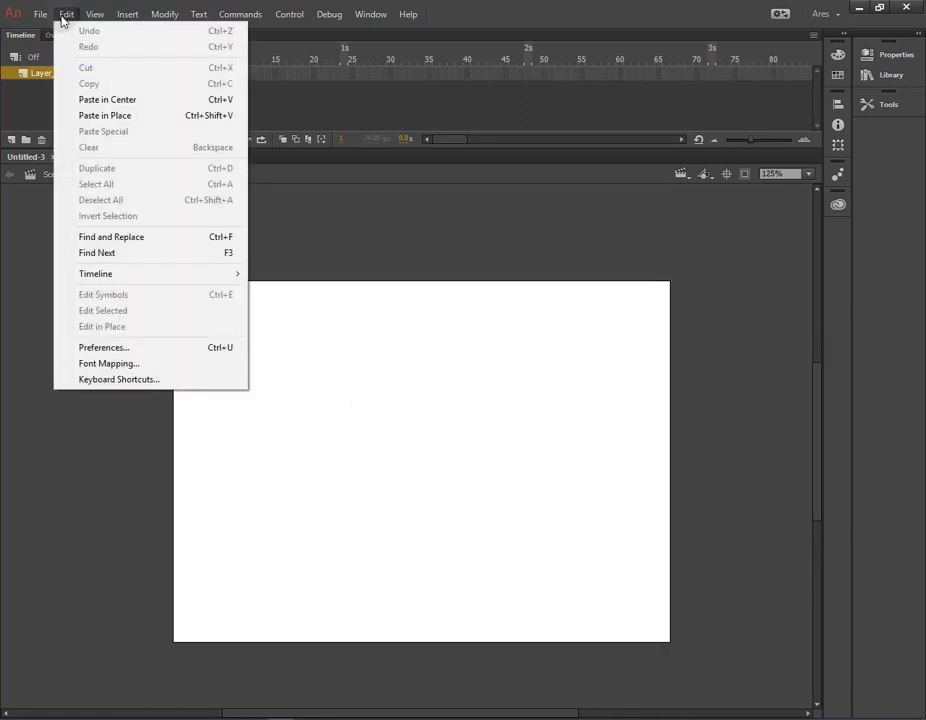
pyautogui.click(113, 100)
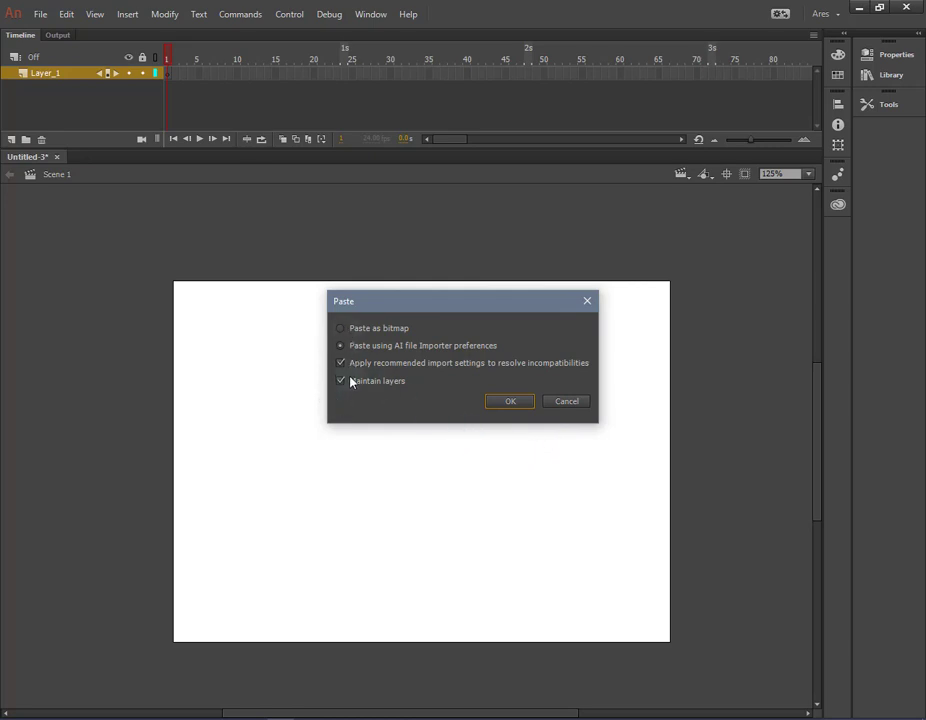
pyautogui.click(510, 401)
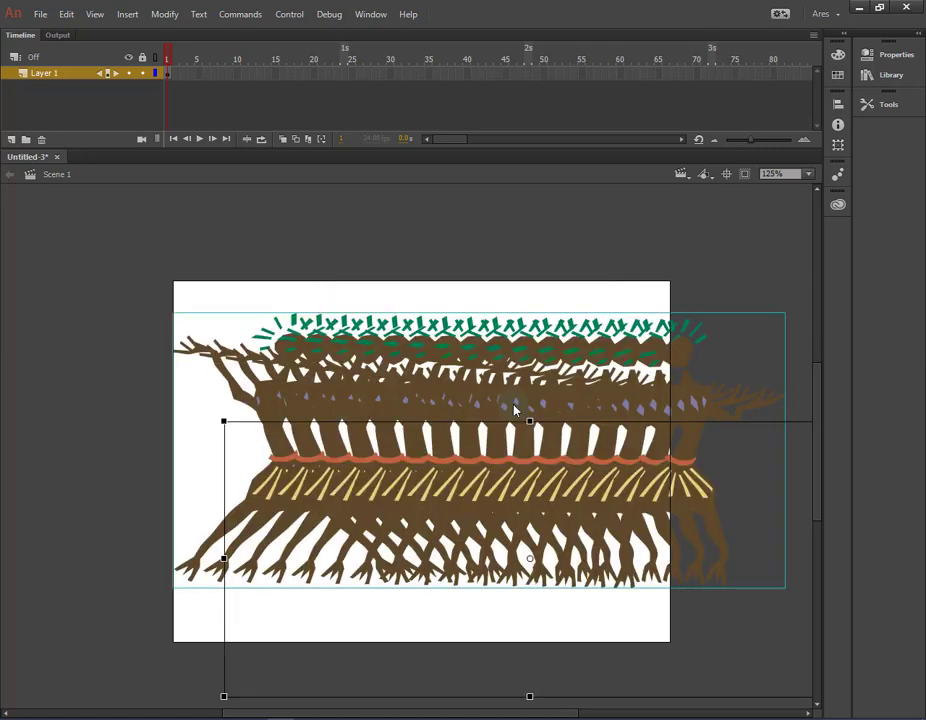
# Step: Centre the pasted artwork horizontally and vertically on the stage and scale it down evenly
pyautogui.click(840, 104)
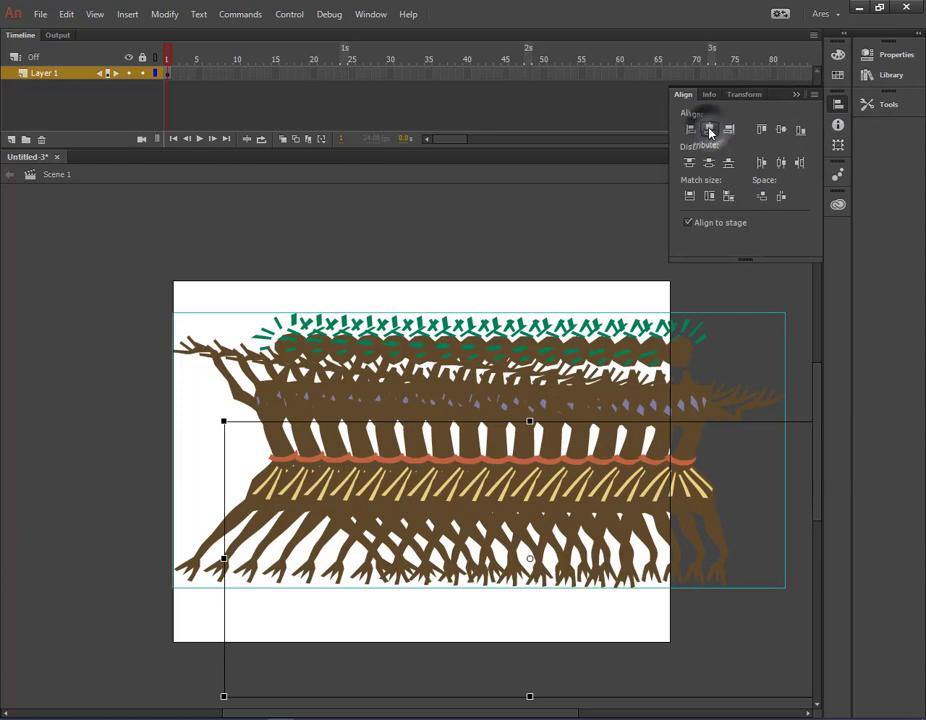
pyautogui.click(710, 130)
pyautogui.click(782, 131)
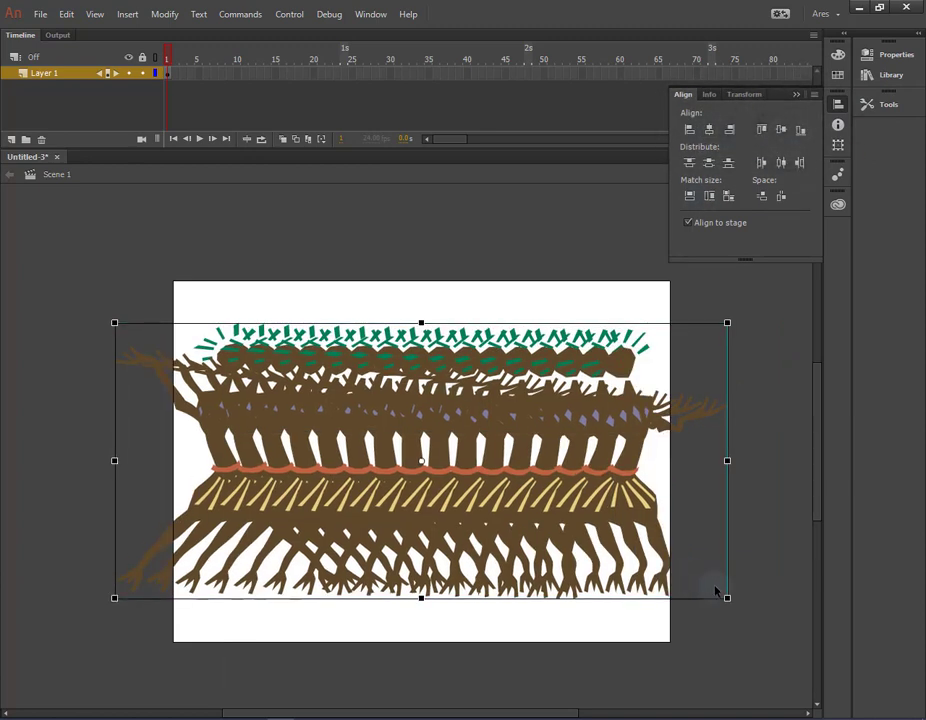
pyautogui.moveTo(728, 598); pyautogui.dragTo(630, 555)
# Step: Ungroup the artwork into separate poses and align them all on the horizontal centre
pyautogui.click(164, 14)
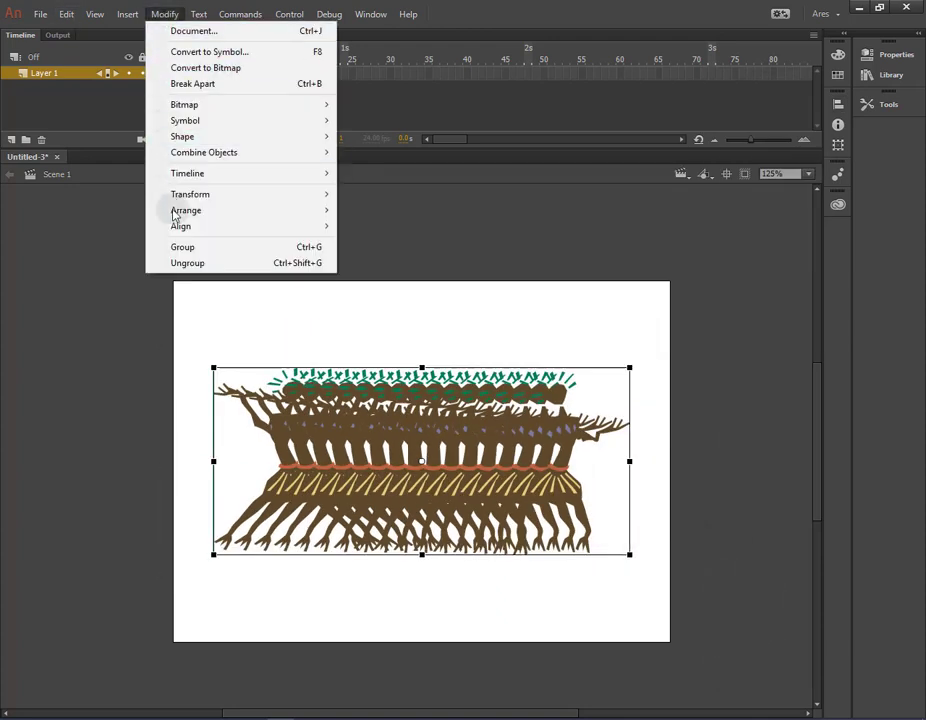
pyautogui.click(188, 263)
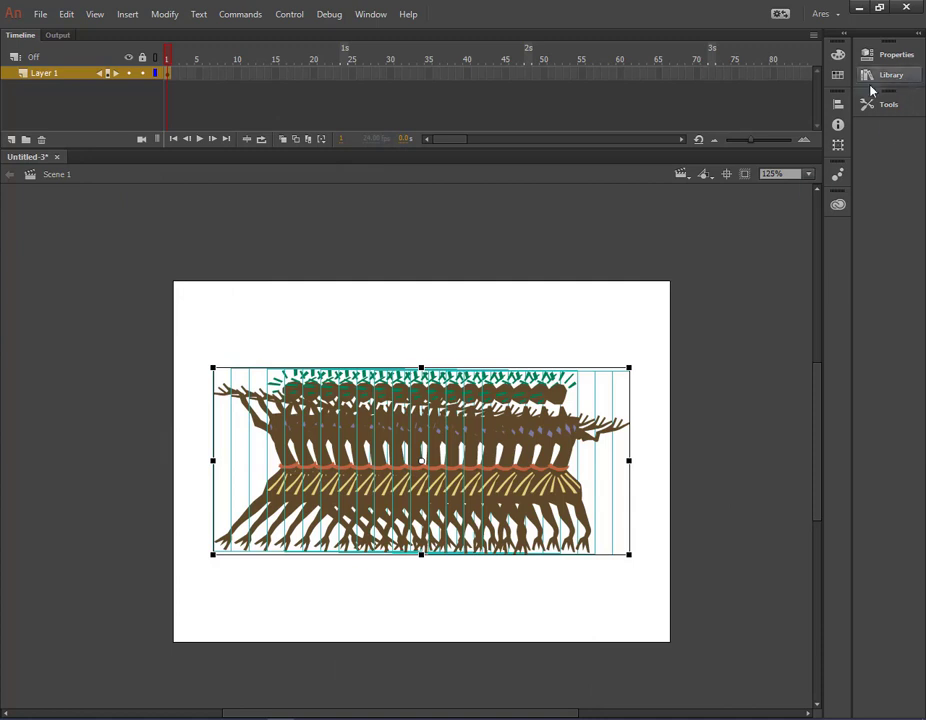
pyautogui.click(838, 106)
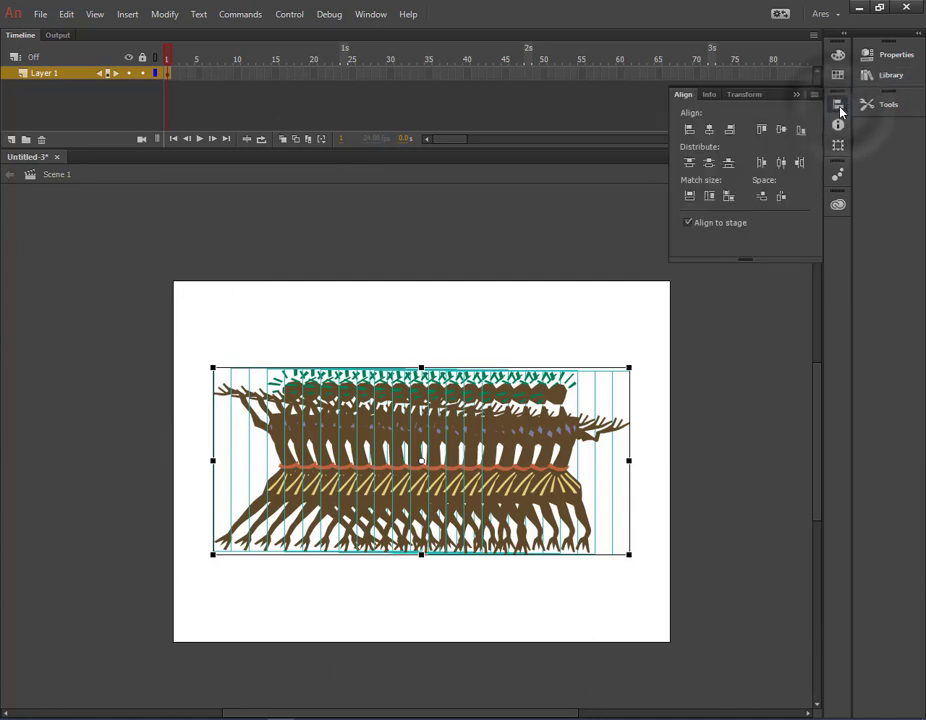
pyautogui.click(711, 131)
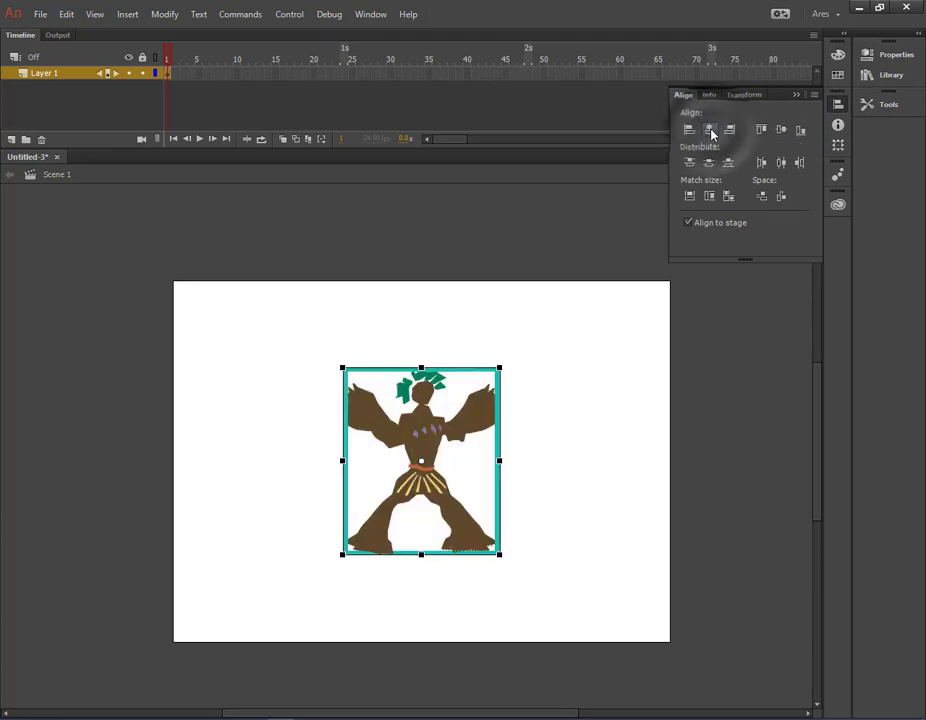
# Step: Distribute the stacked dancer poses to keyframes so each pose gets its own frame
pyautogui.rightClick(427, 443)
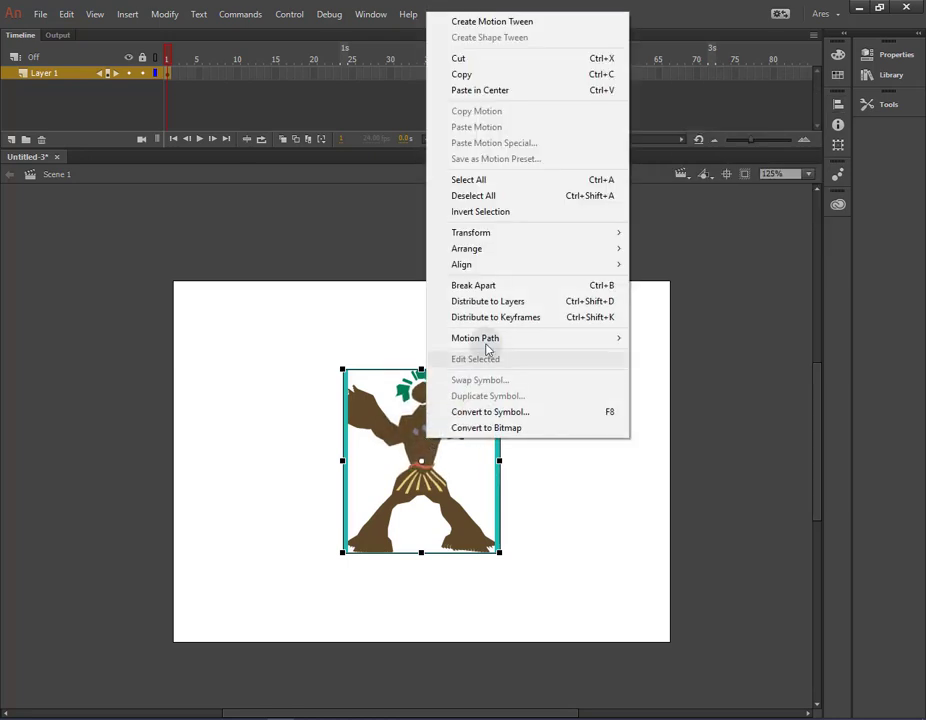
pyautogui.moveTo(490, 338)
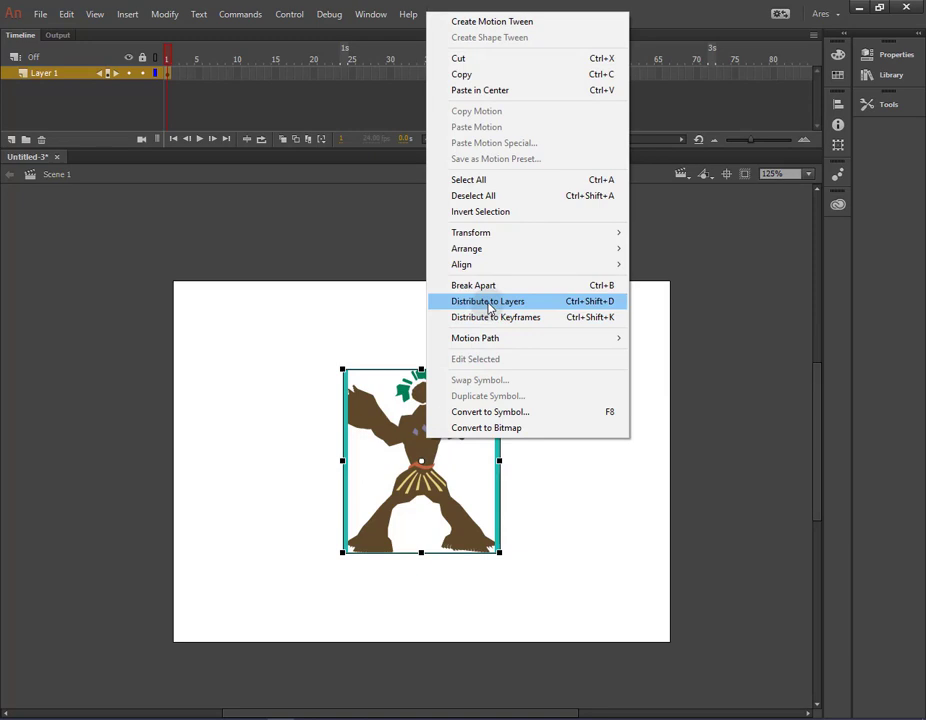
pyautogui.click(490, 317)
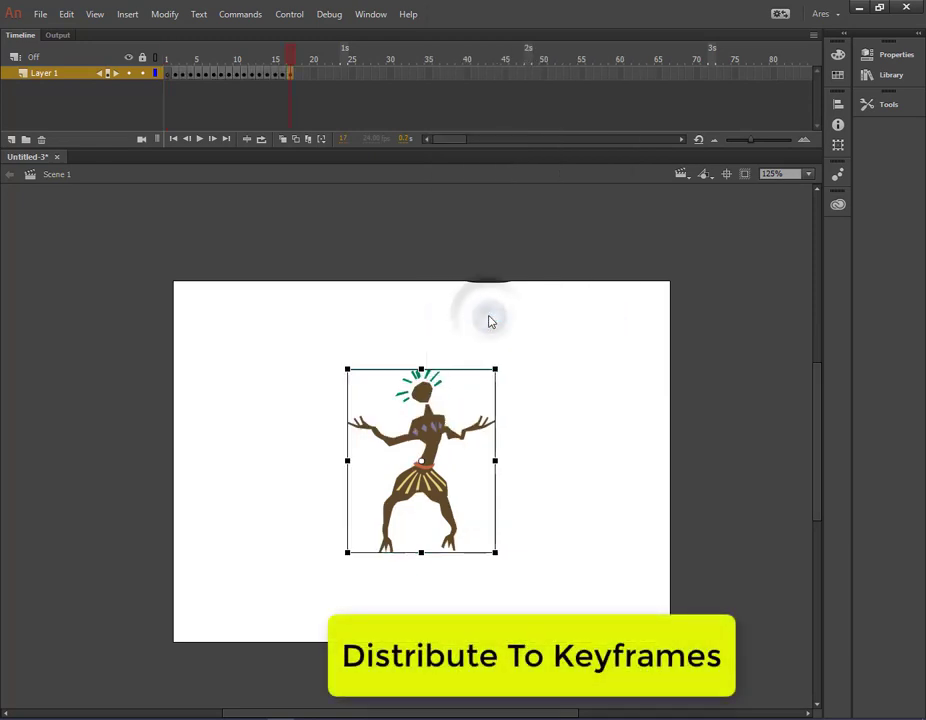
# Step: Remove the empty first frame so the sequence starts on a pose
pyautogui.click(169, 76)
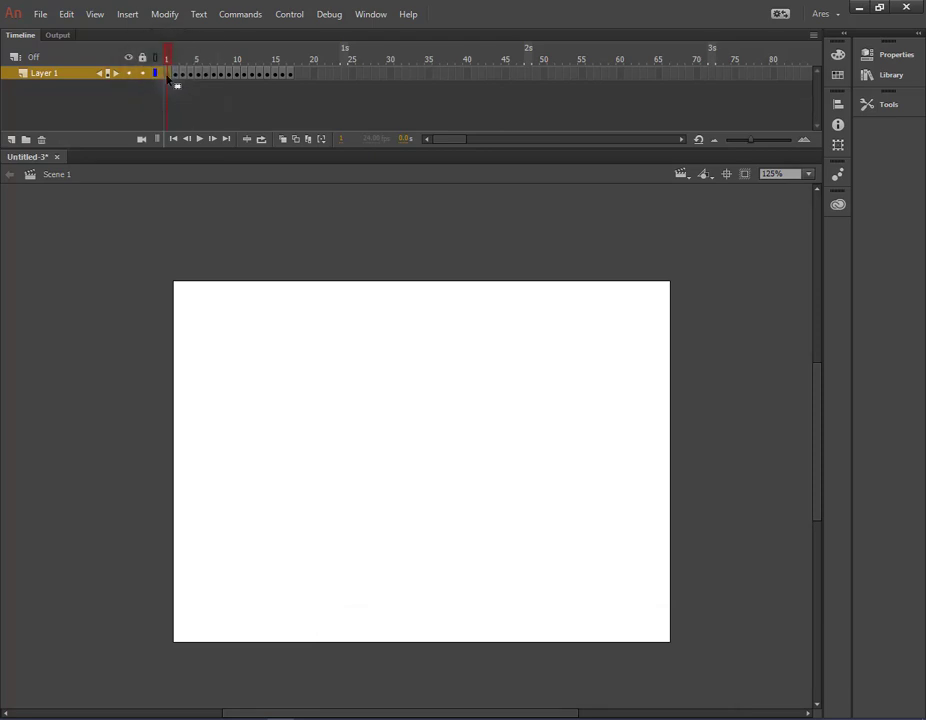
pyautogui.rightClick(171, 77)
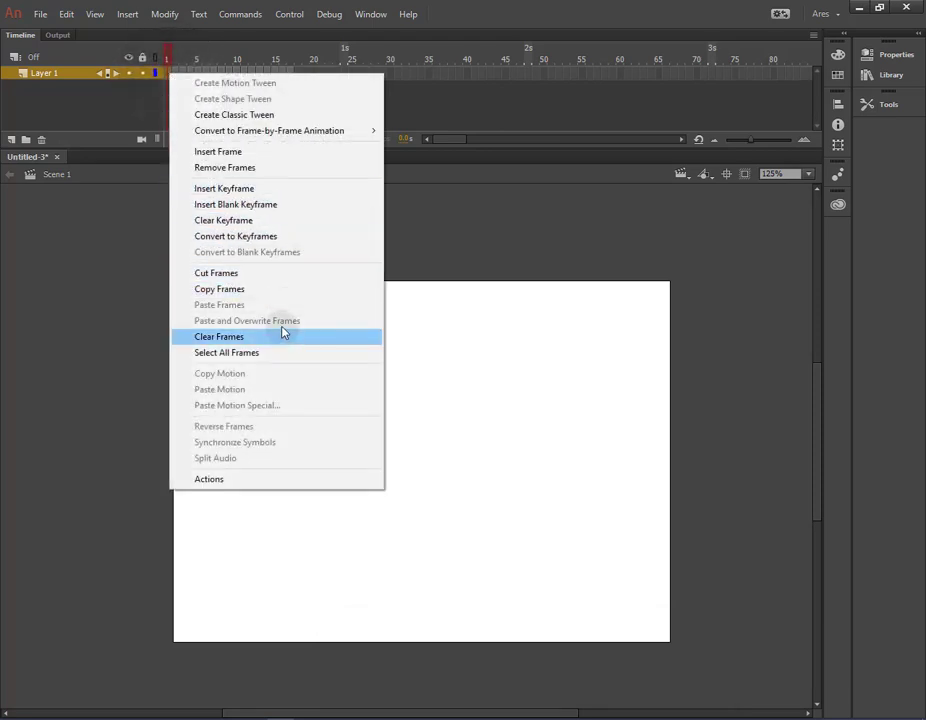
pyautogui.click(253, 176)
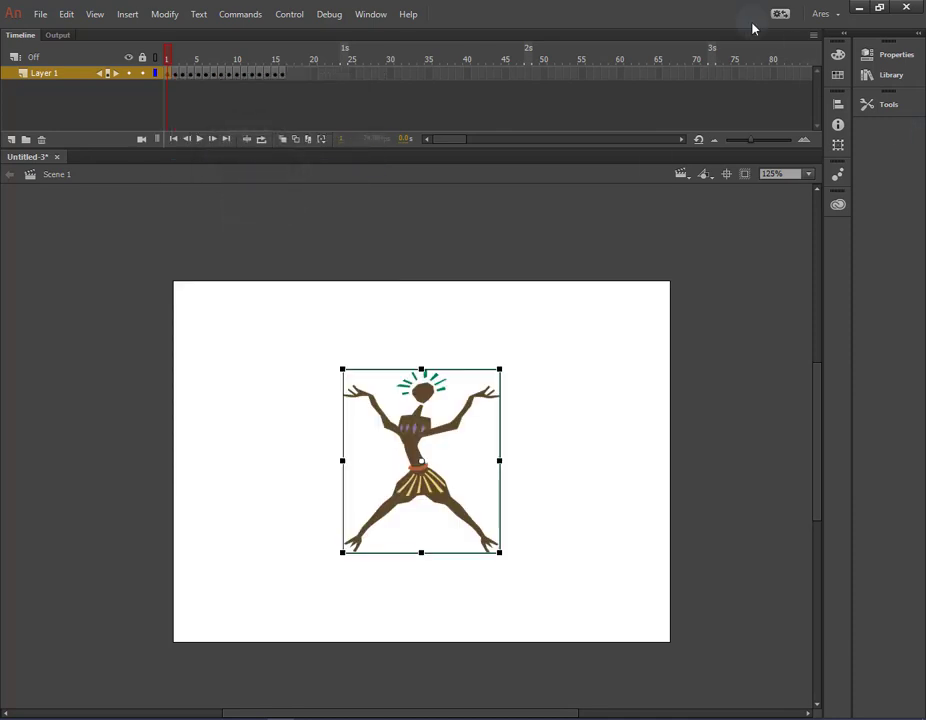
# Step: Turn on looping with the loop range extended to frame 16, and play the dance
pyautogui.click(261, 141)
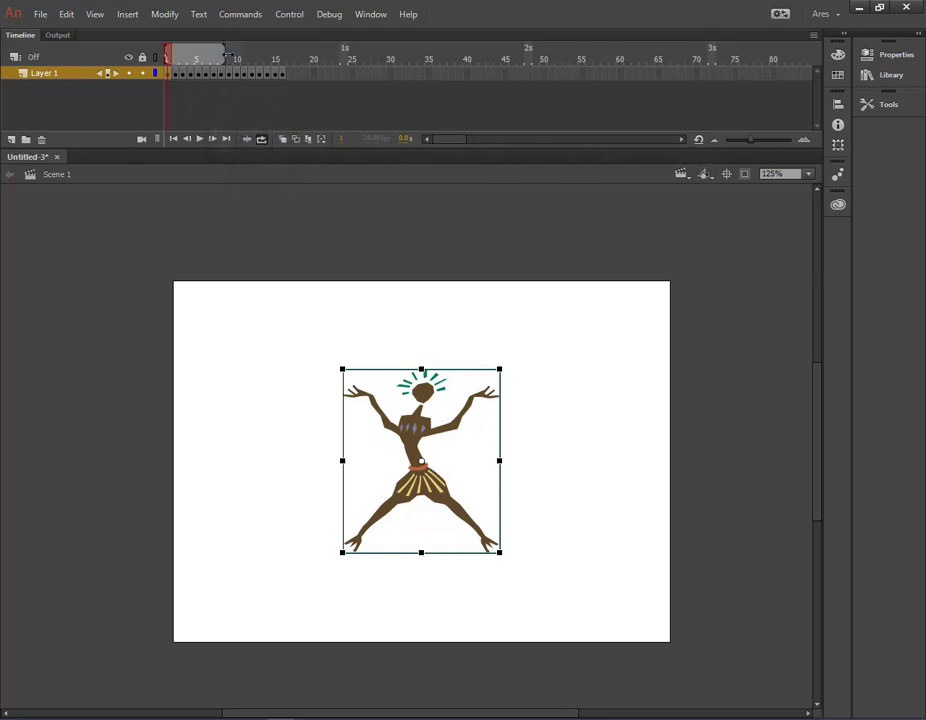
pyautogui.moveTo(226, 55); pyautogui.dragTo(287, 55)
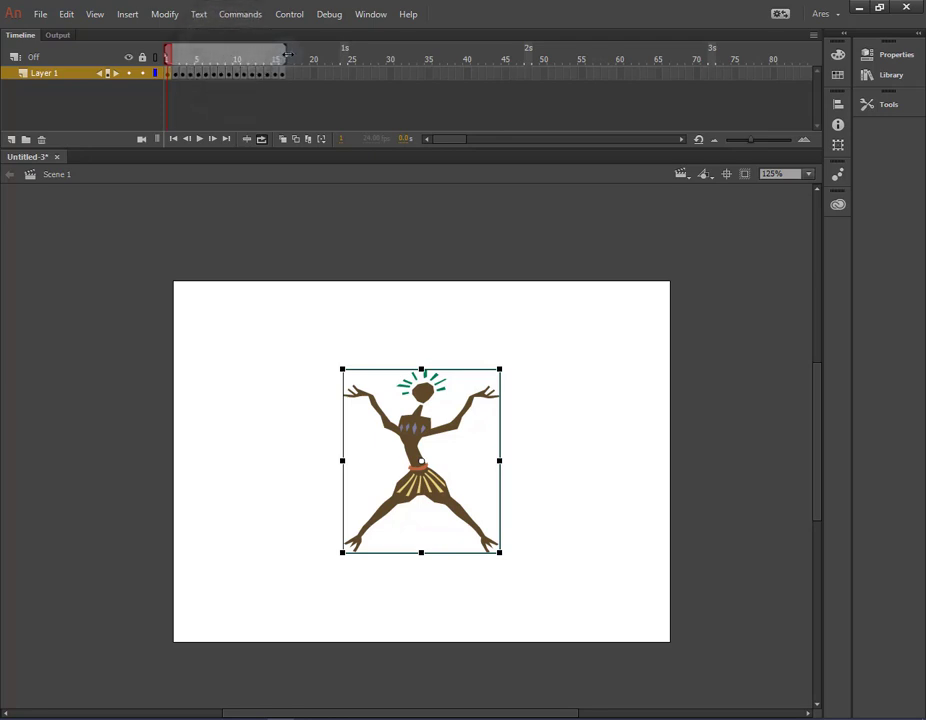
pyautogui.click(200, 139)
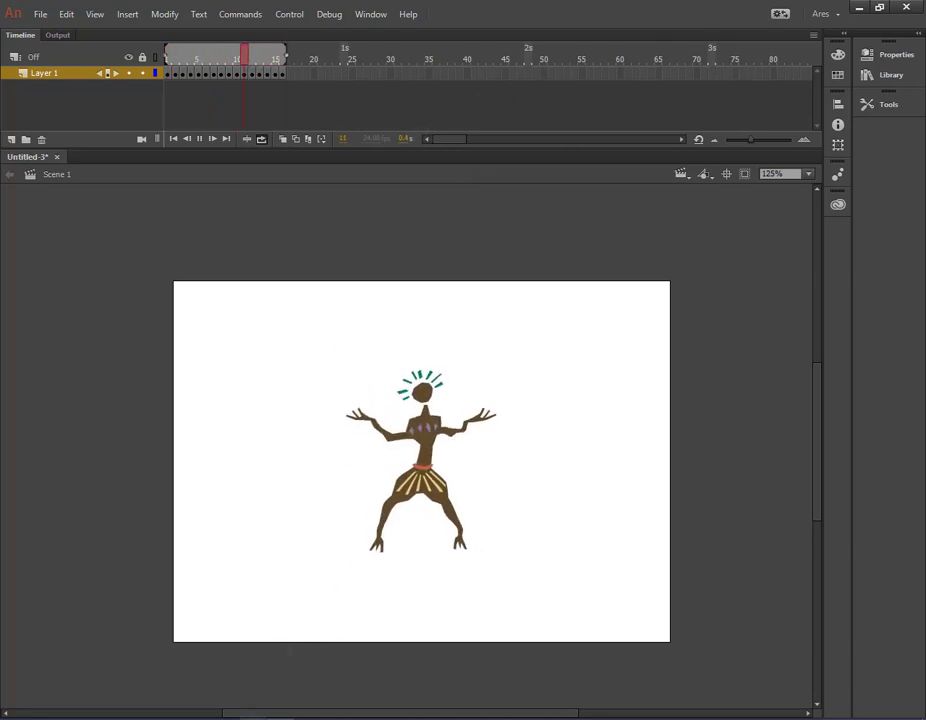
pyautogui.click(244, 672)
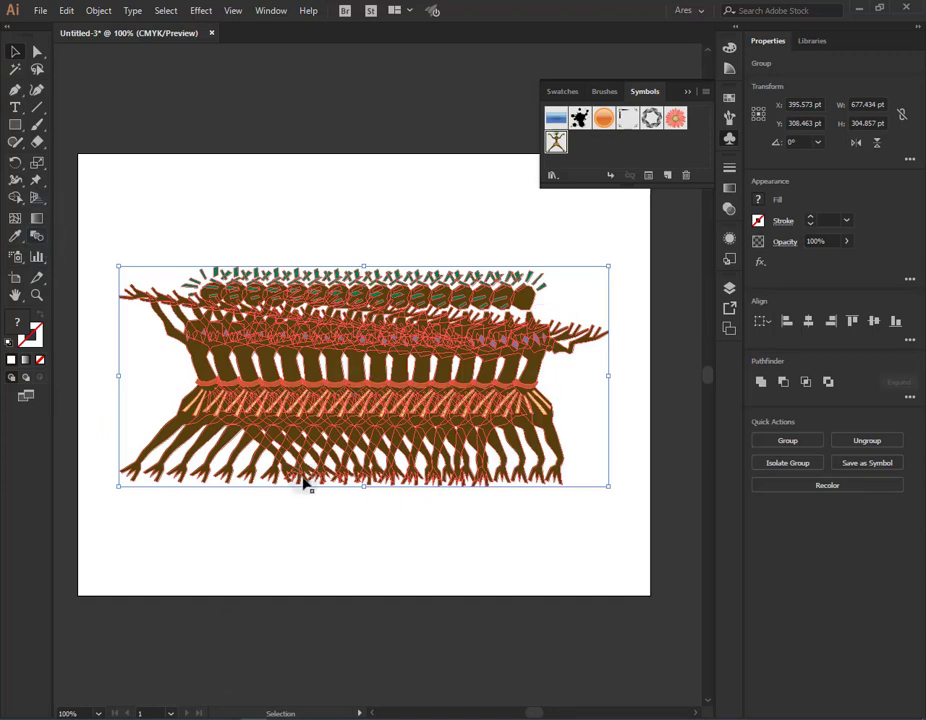
pyautogui.click(266, 716)
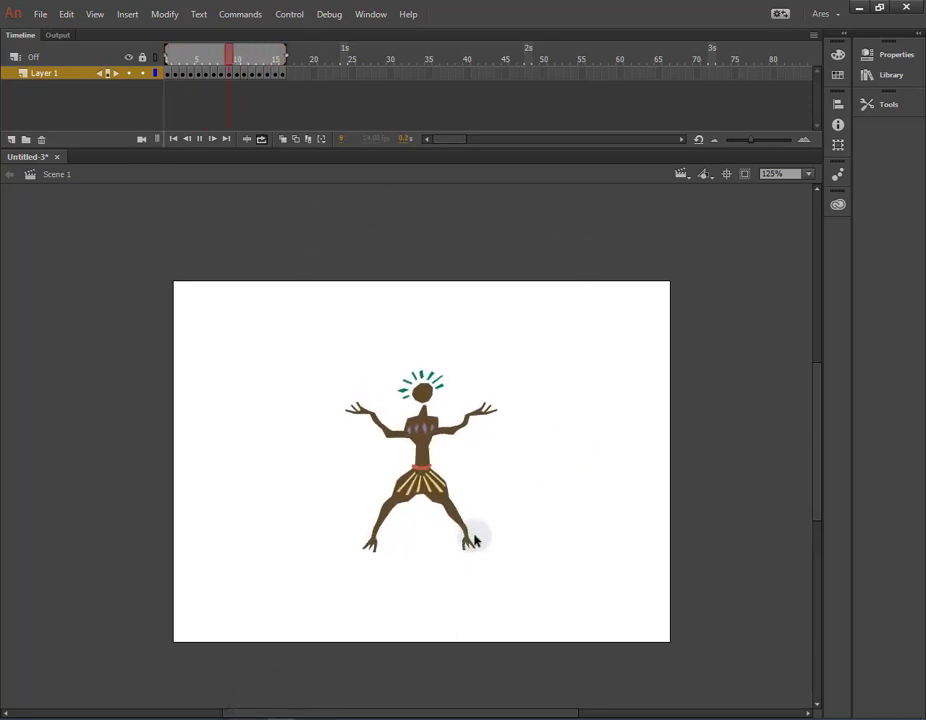